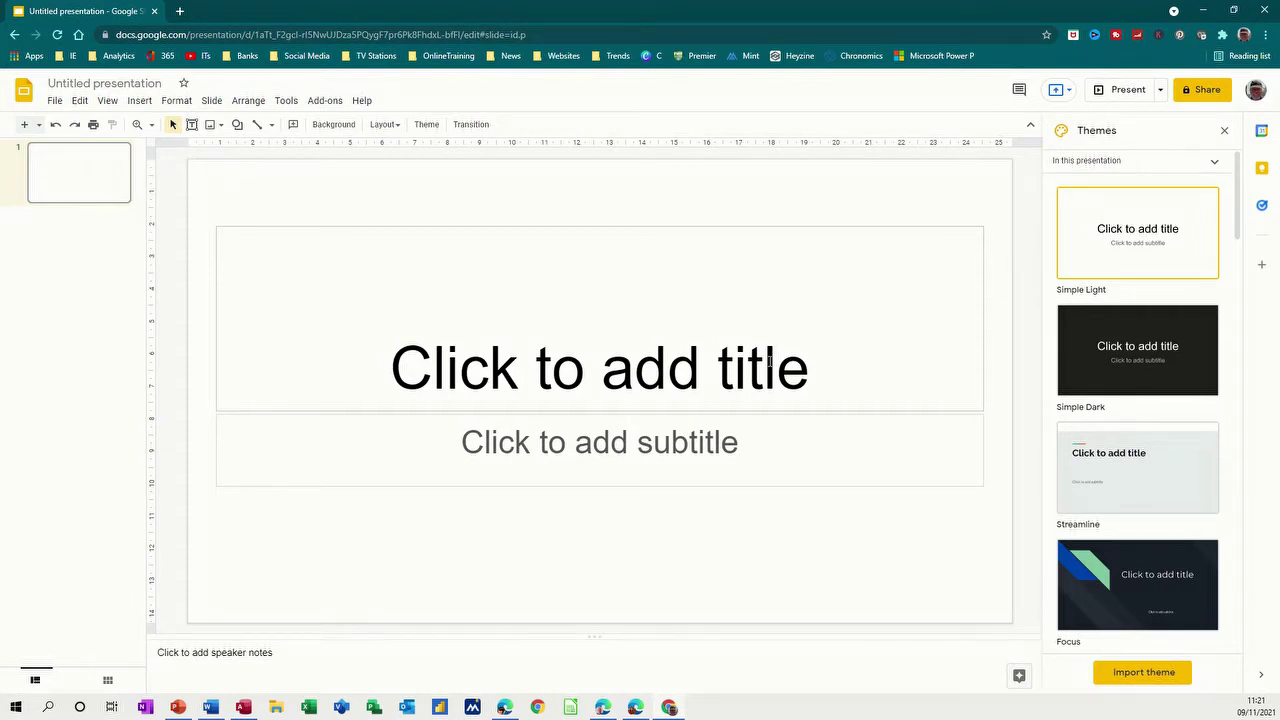
# Enter 'Waterloo' as the first slide's title and '18th June 1815' as its subtitle.
pyautogui.click(585, 354)
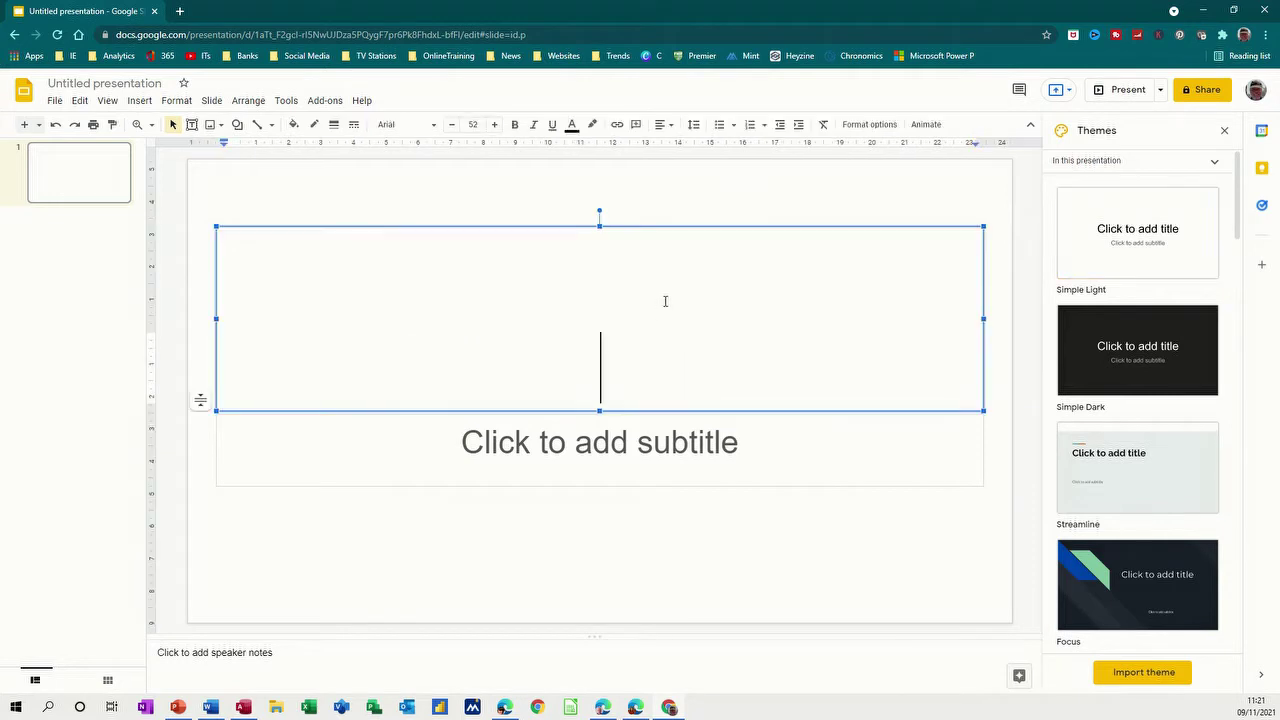
pyautogui.write('Waterloo')
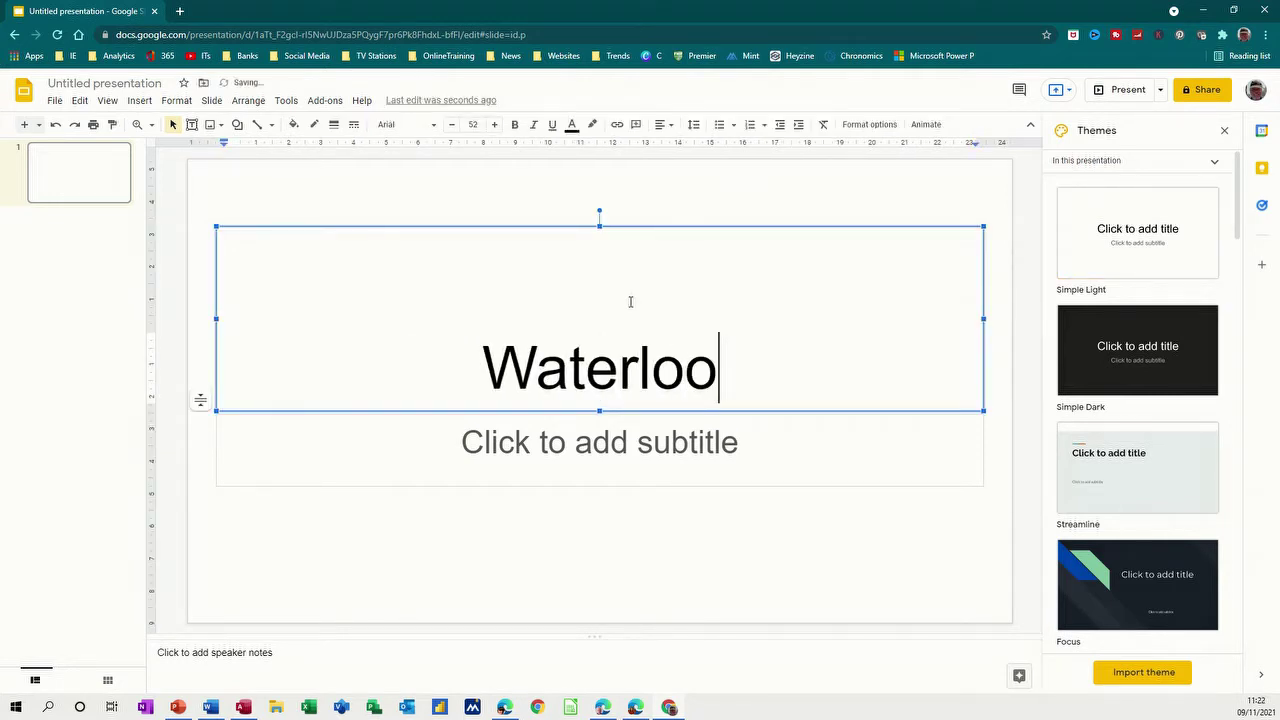
pyautogui.click(631, 449)
pyautogui.write('18th June 1815')
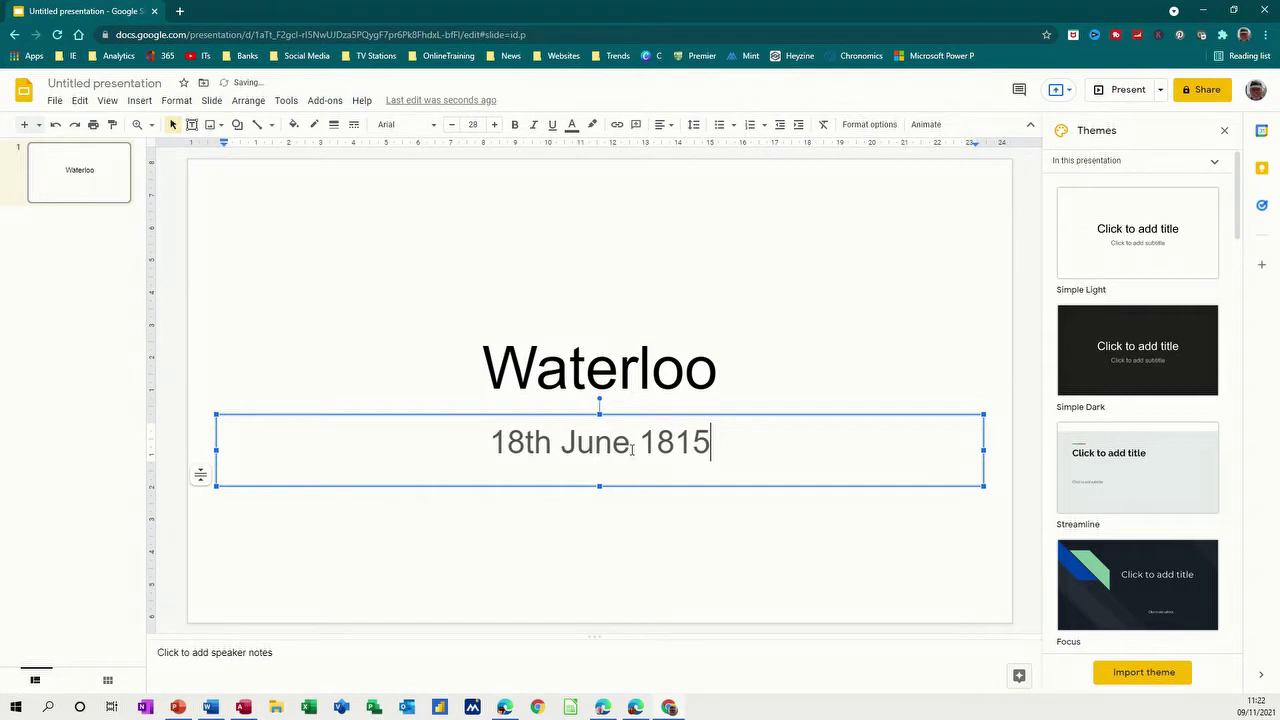
pyautogui.click(492, 531)
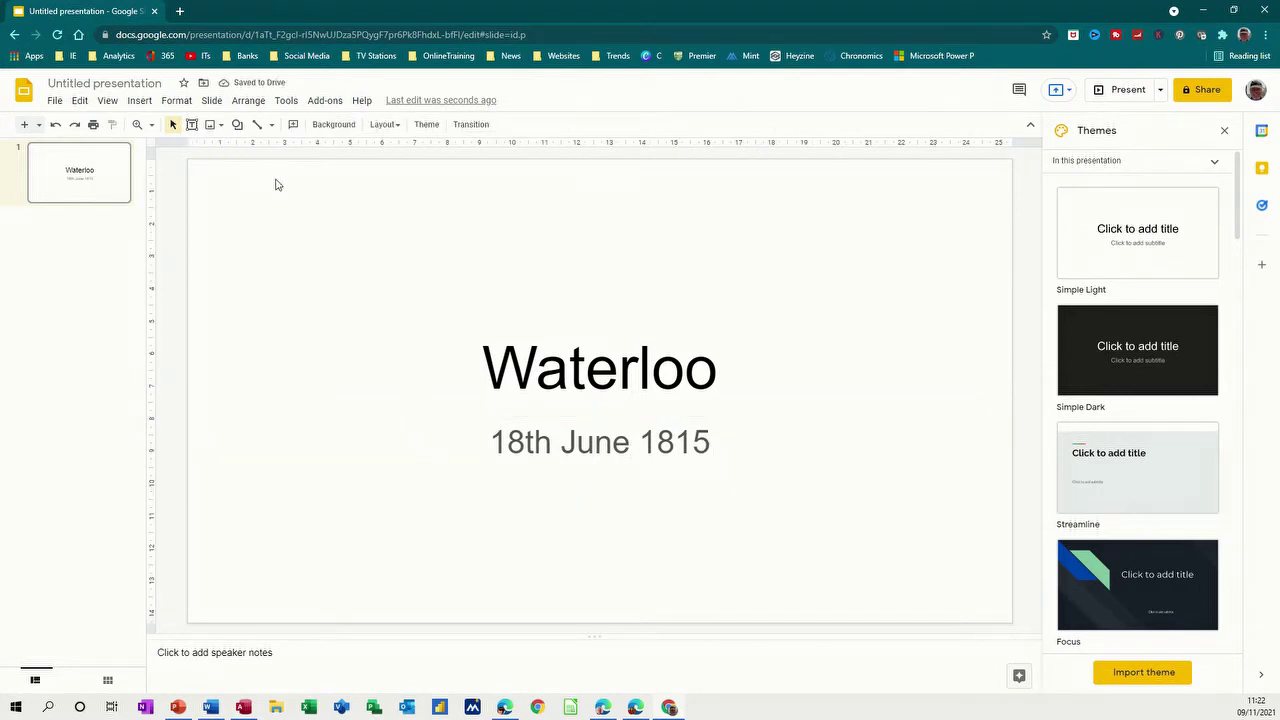
pyautogui.click(56, 102)
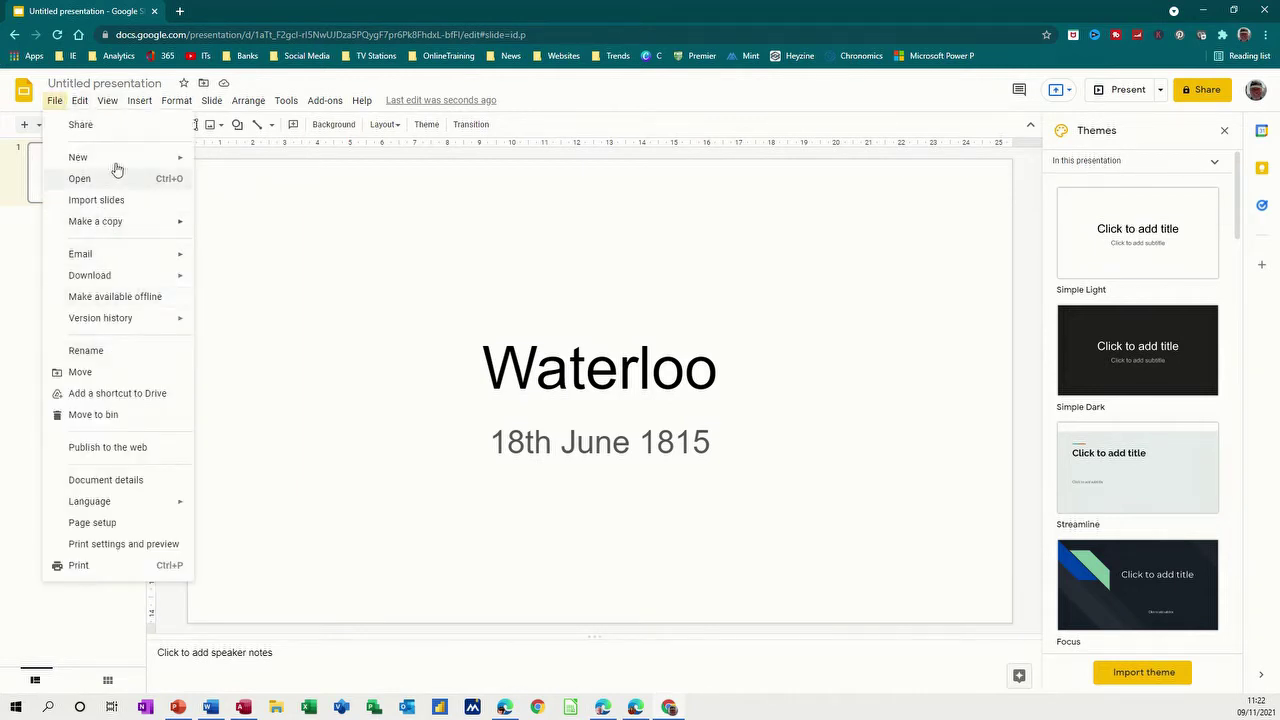
pyautogui.moveTo(116, 166)
pyautogui.moveTo(110, 102)
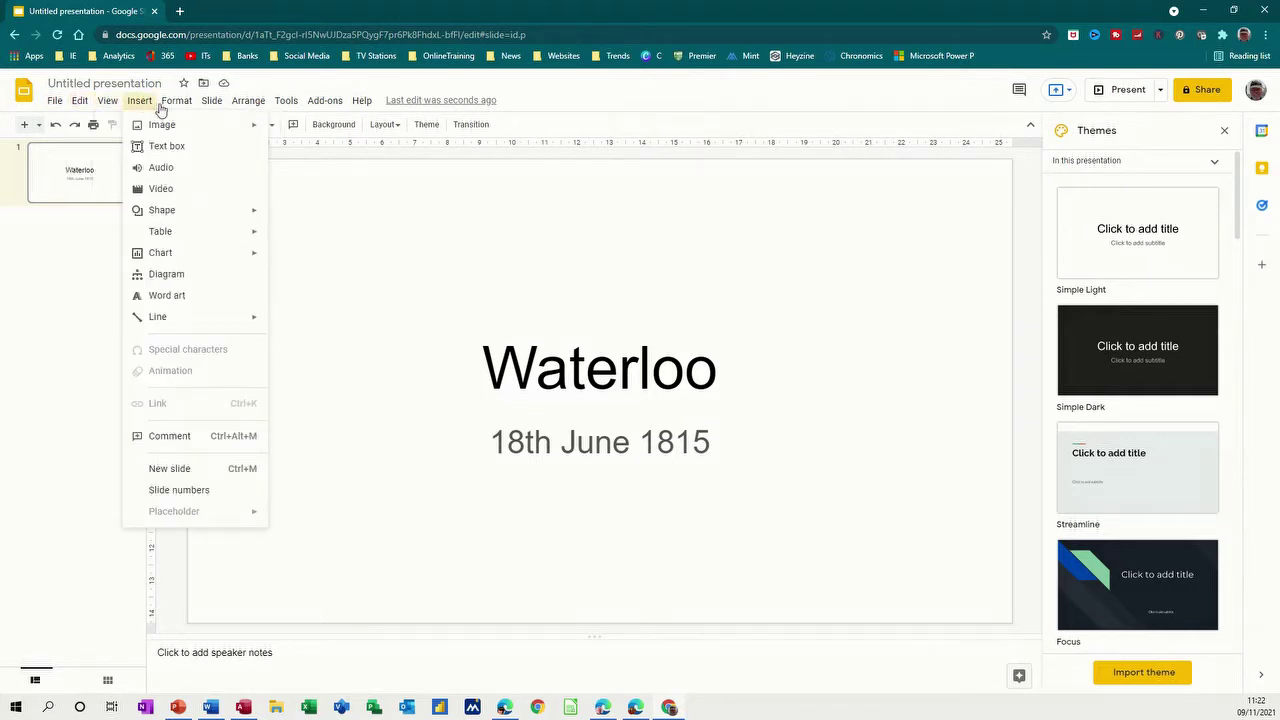
pyautogui.moveTo(209, 103)
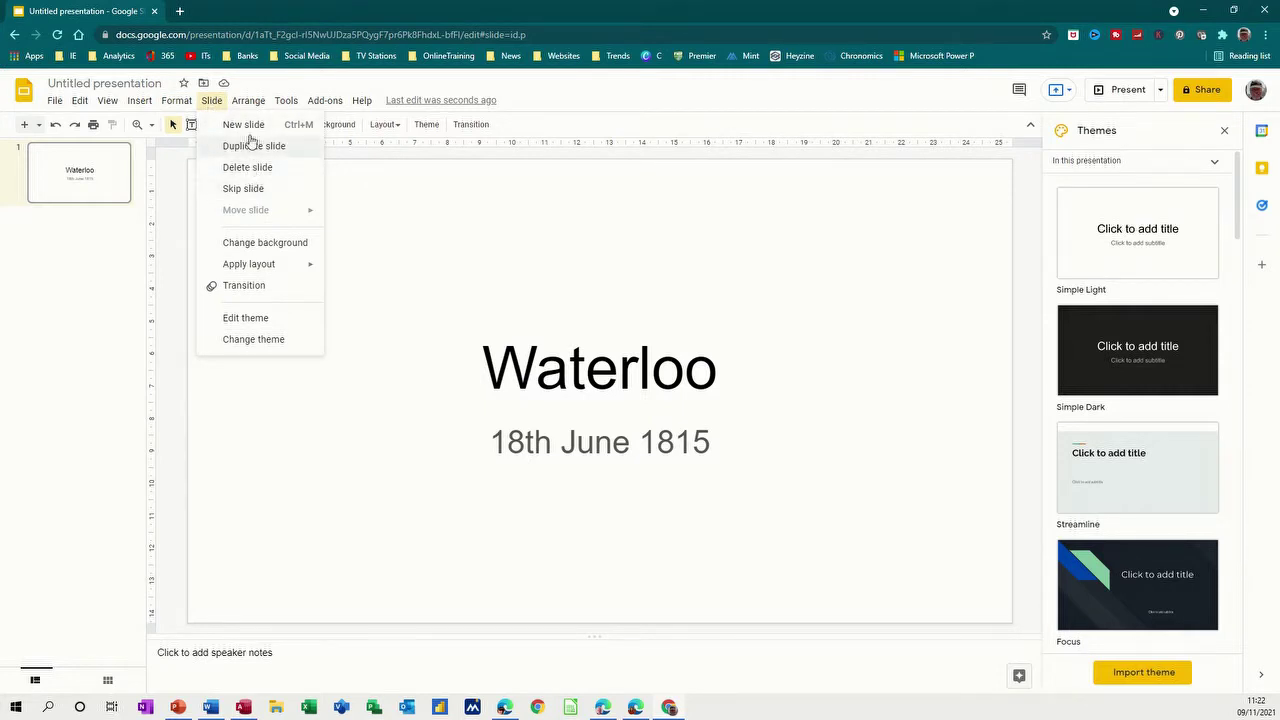
pyautogui.moveTo(247, 107)
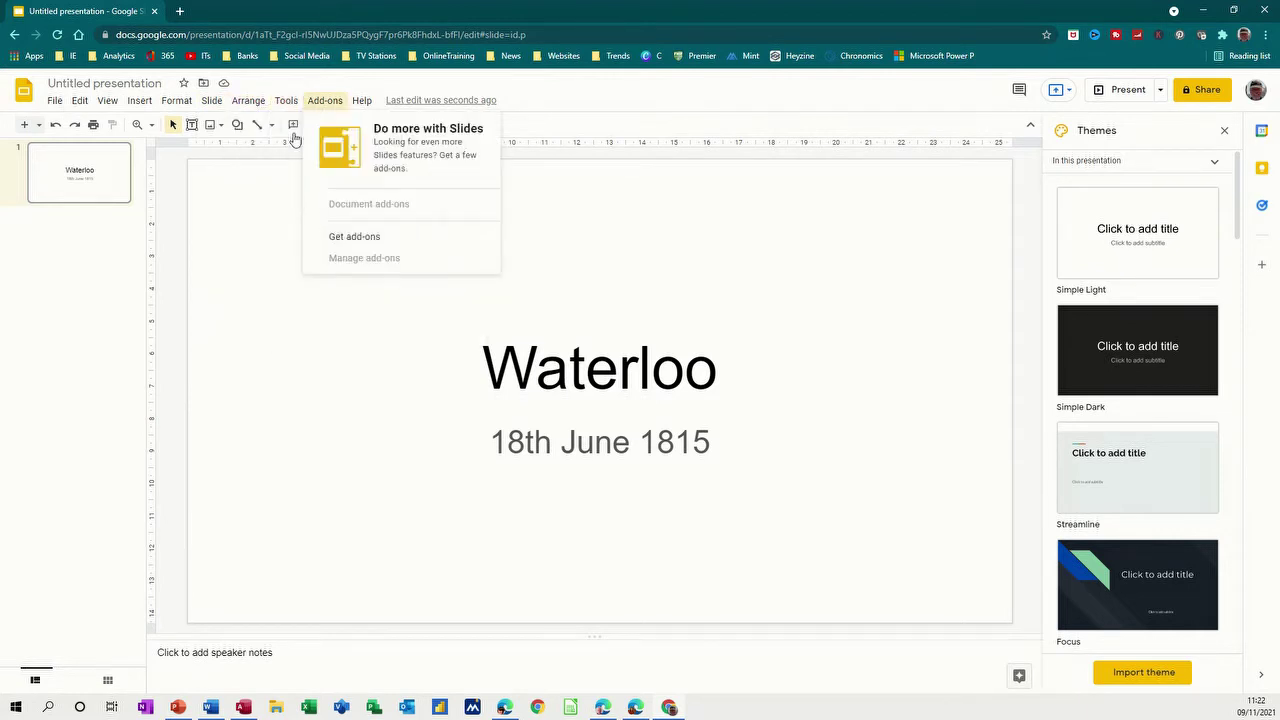
pyautogui.click(244, 288)
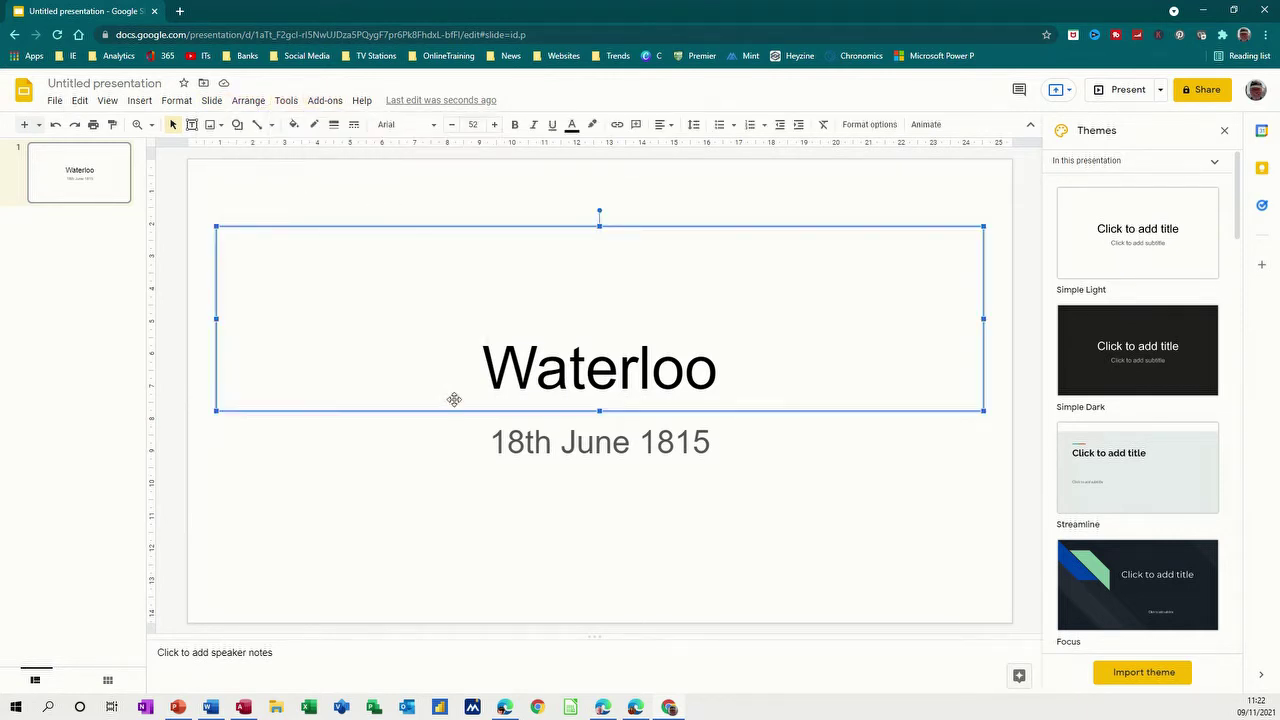
pyautogui.click(481, 437)
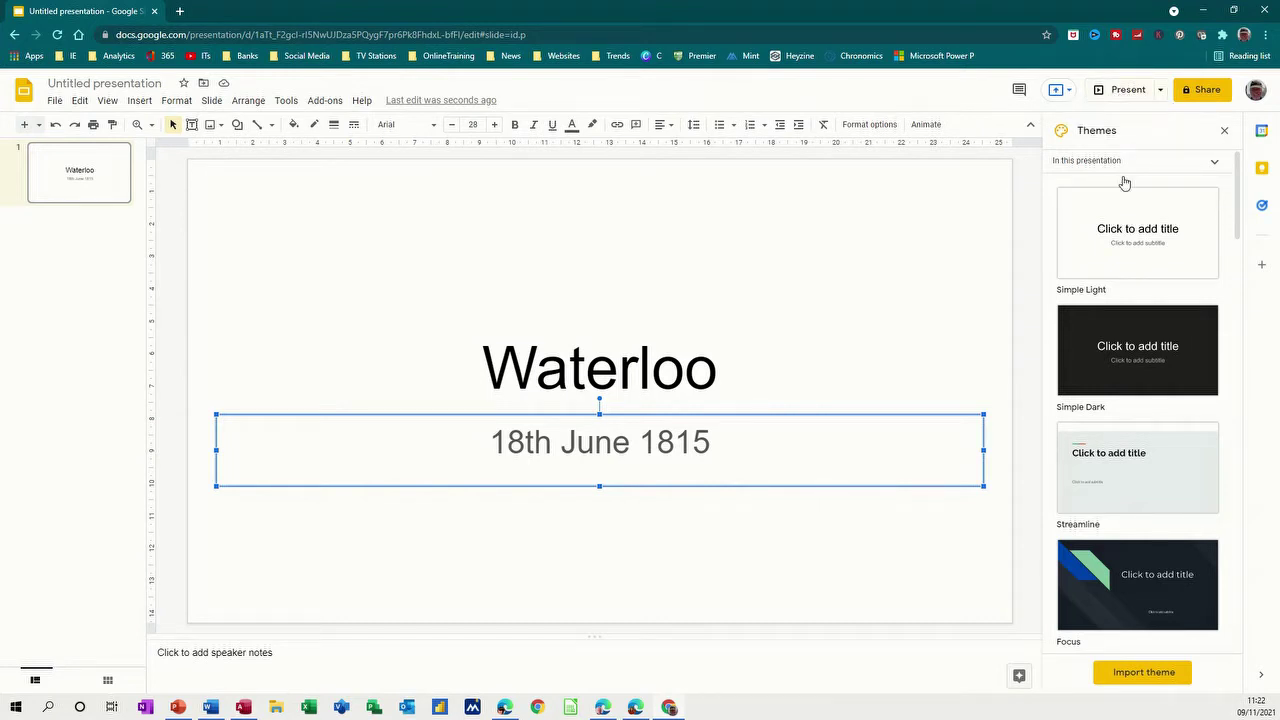
pyautogui.scroll(-6, 1158, 368)
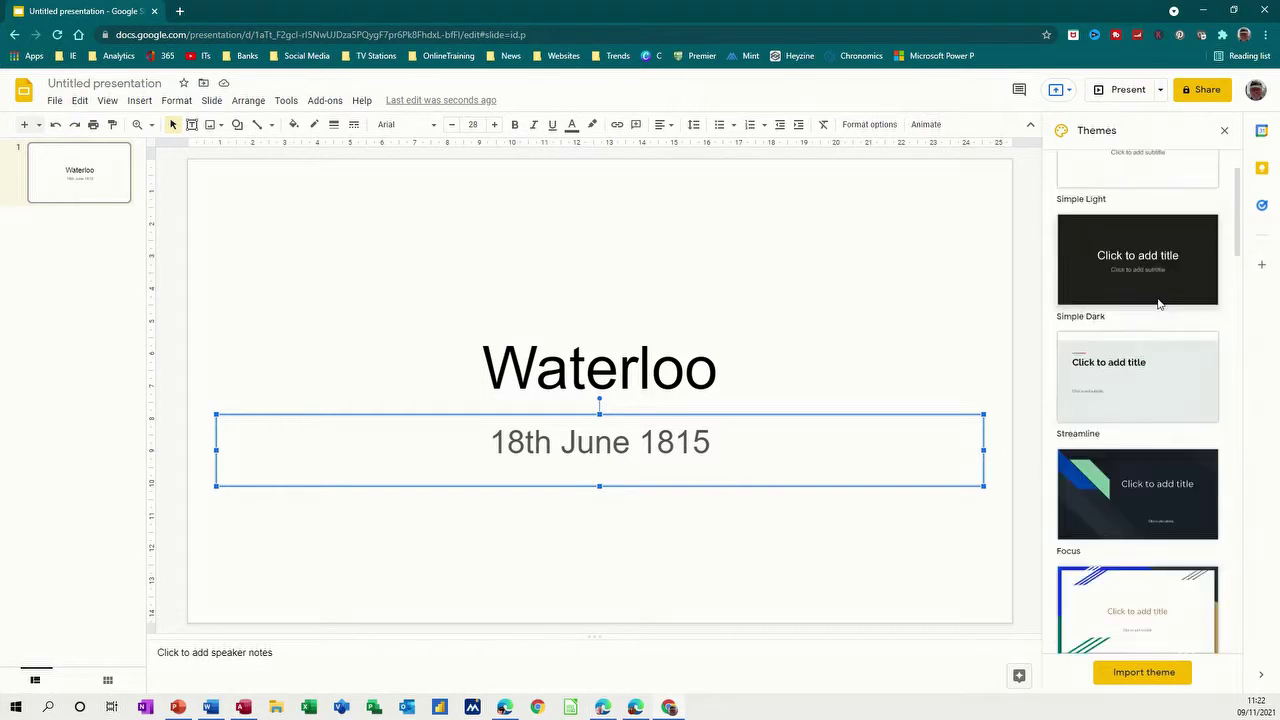
pyautogui.scroll(-3, 1152, 415)
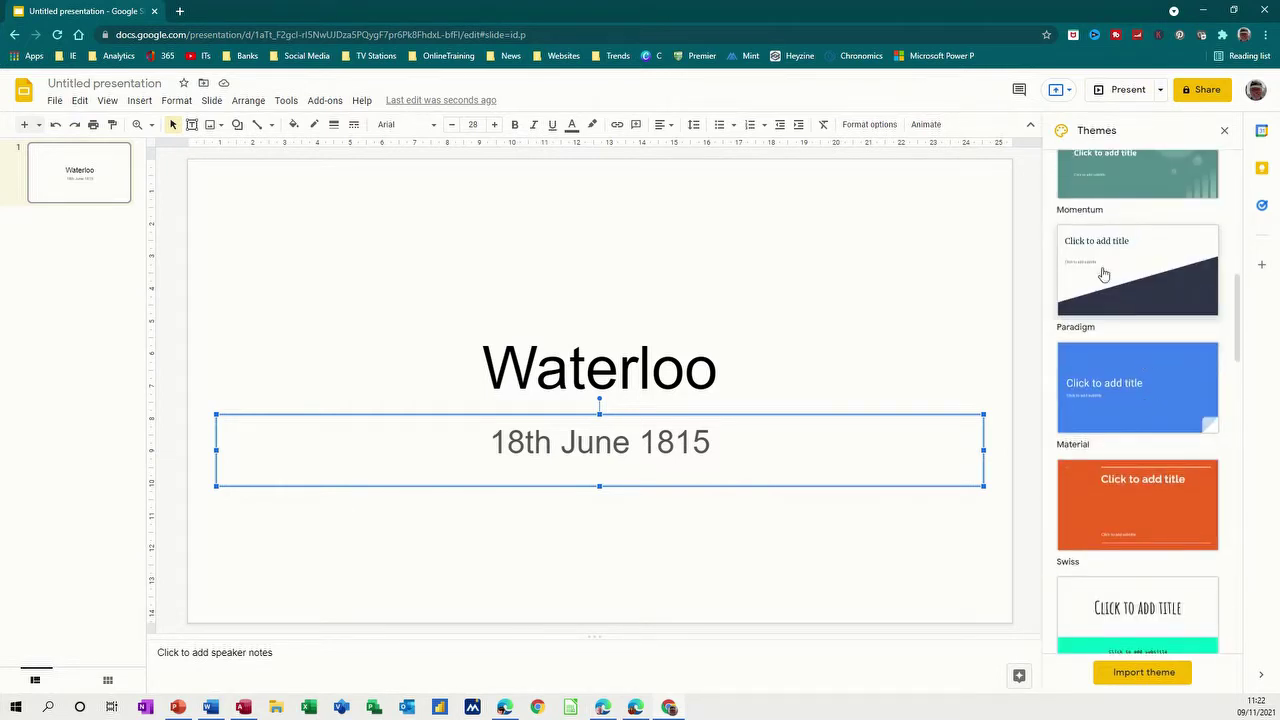
pyautogui.scroll(-3, 1118, 447)
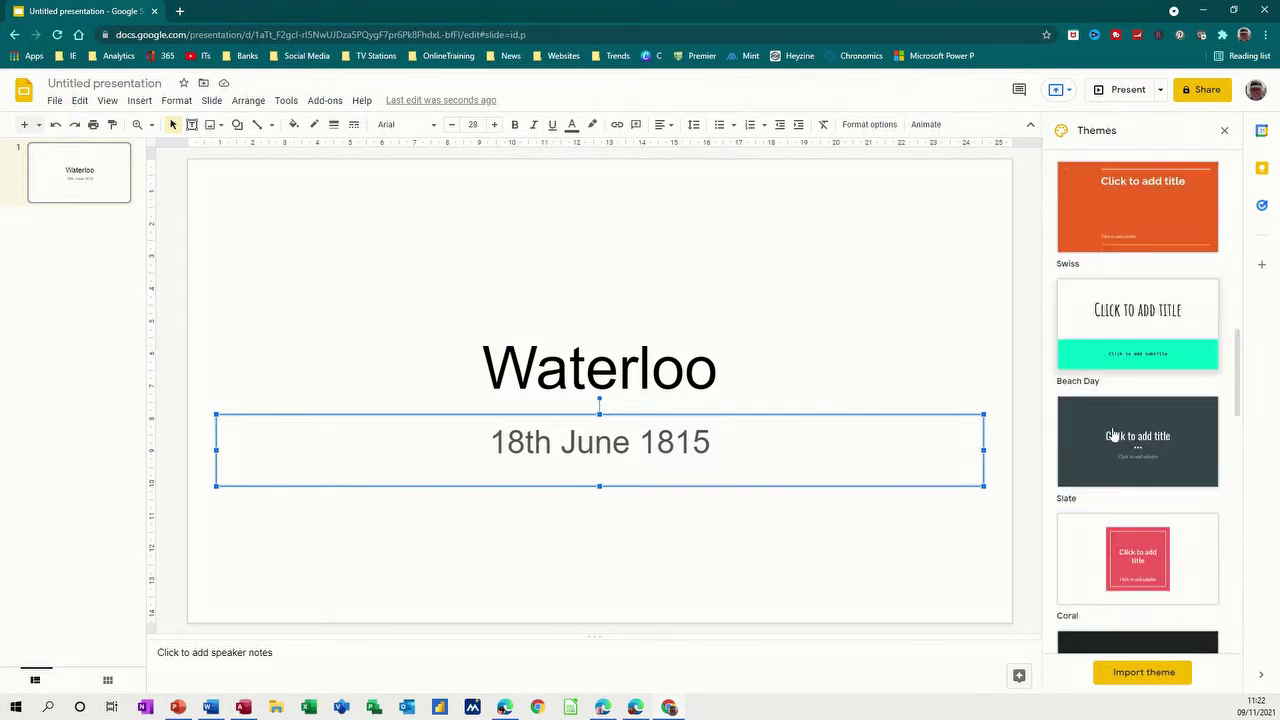
pyautogui.scroll(6, 1105, 417)
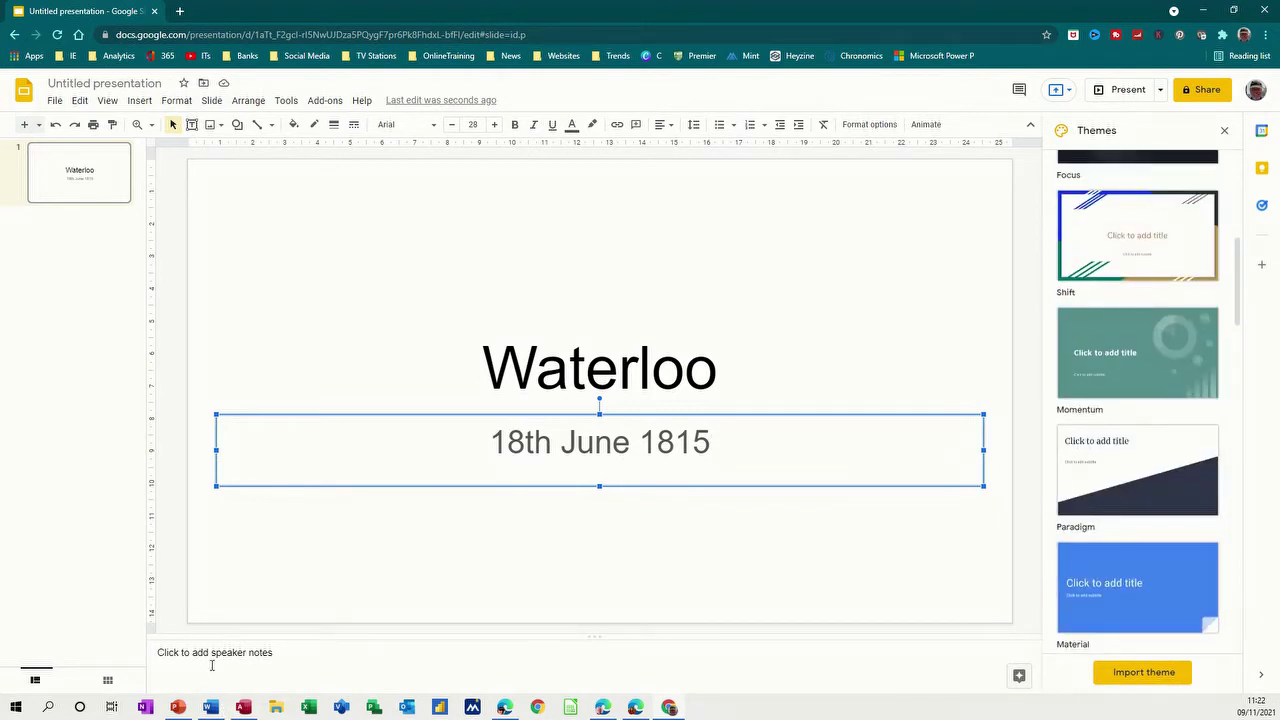
pyautogui.click(212, 662)
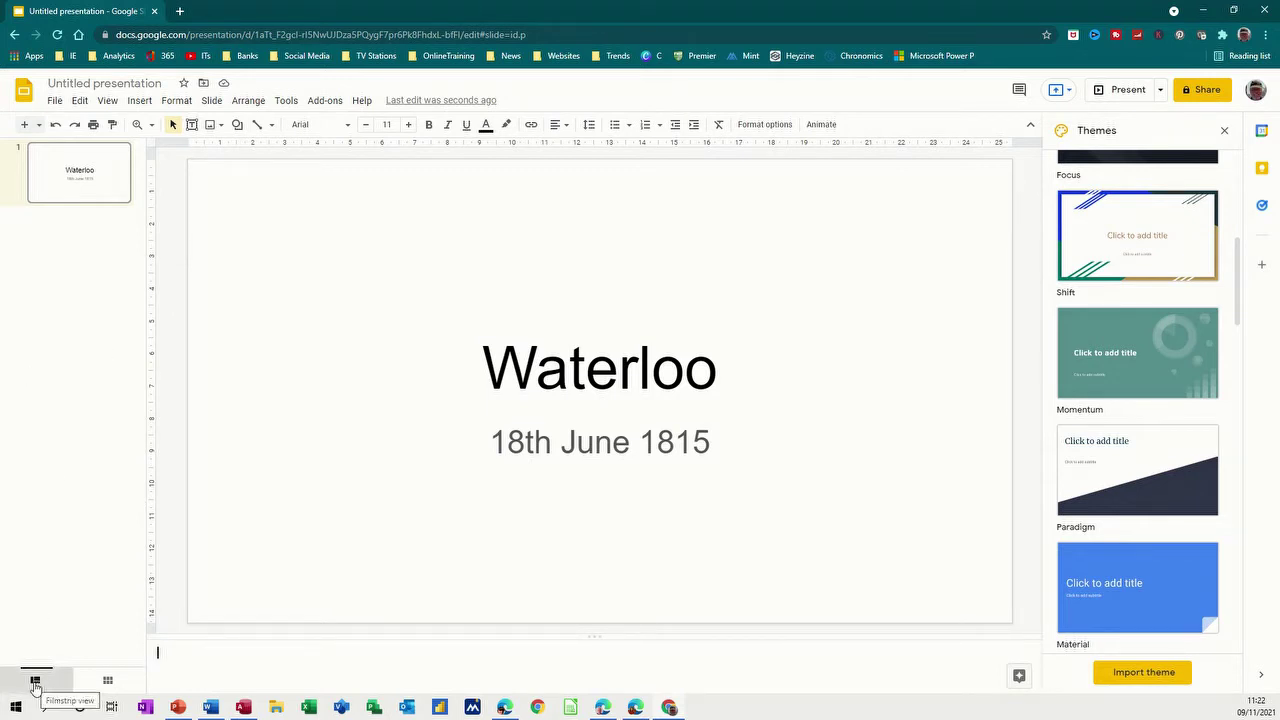
pyautogui.click(108, 681)
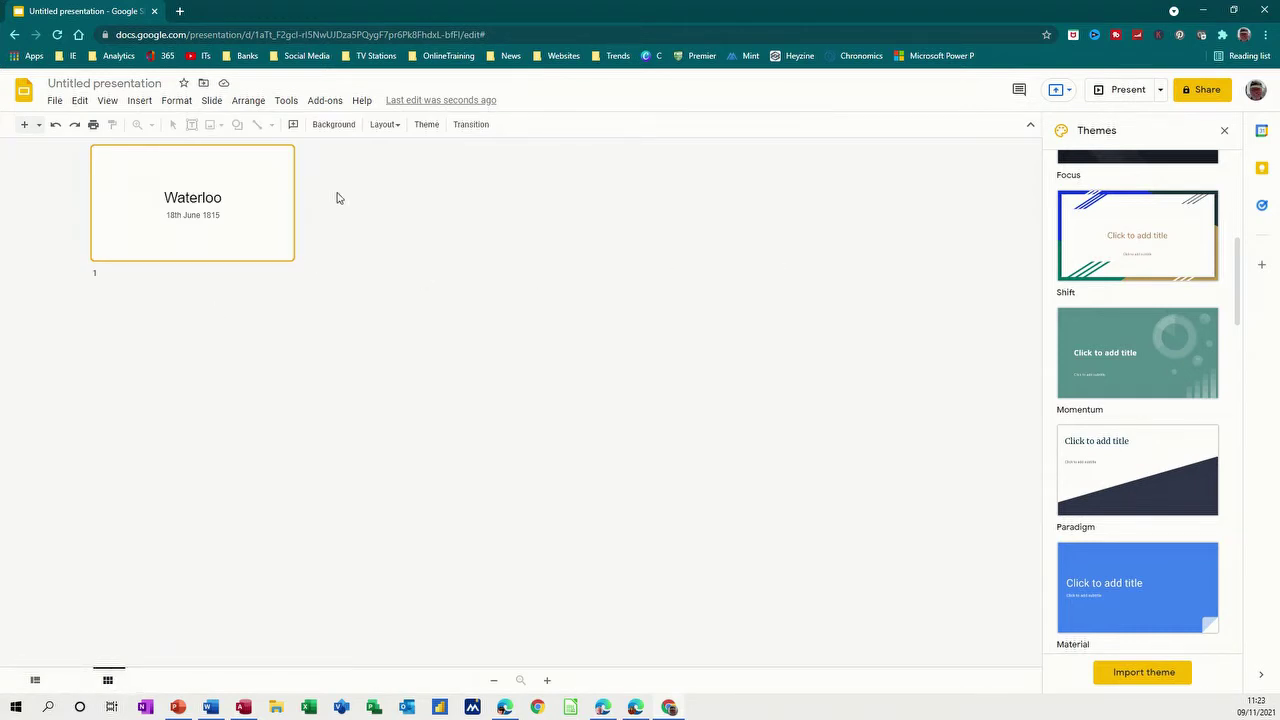
pyautogui.click(35, 680)
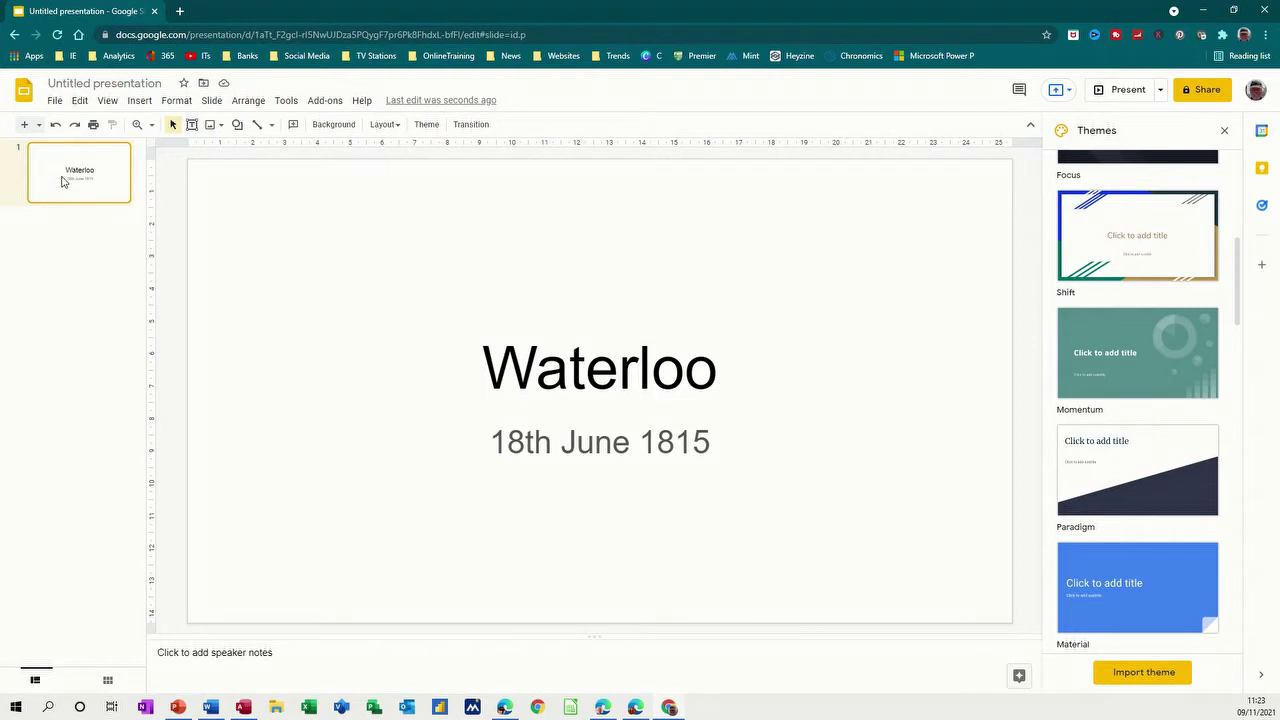
# Add a second slide with Ctrl+M and review the Apply layout options, keeping Title and body.
pyautogui.hotkey('ctrl', 'm')
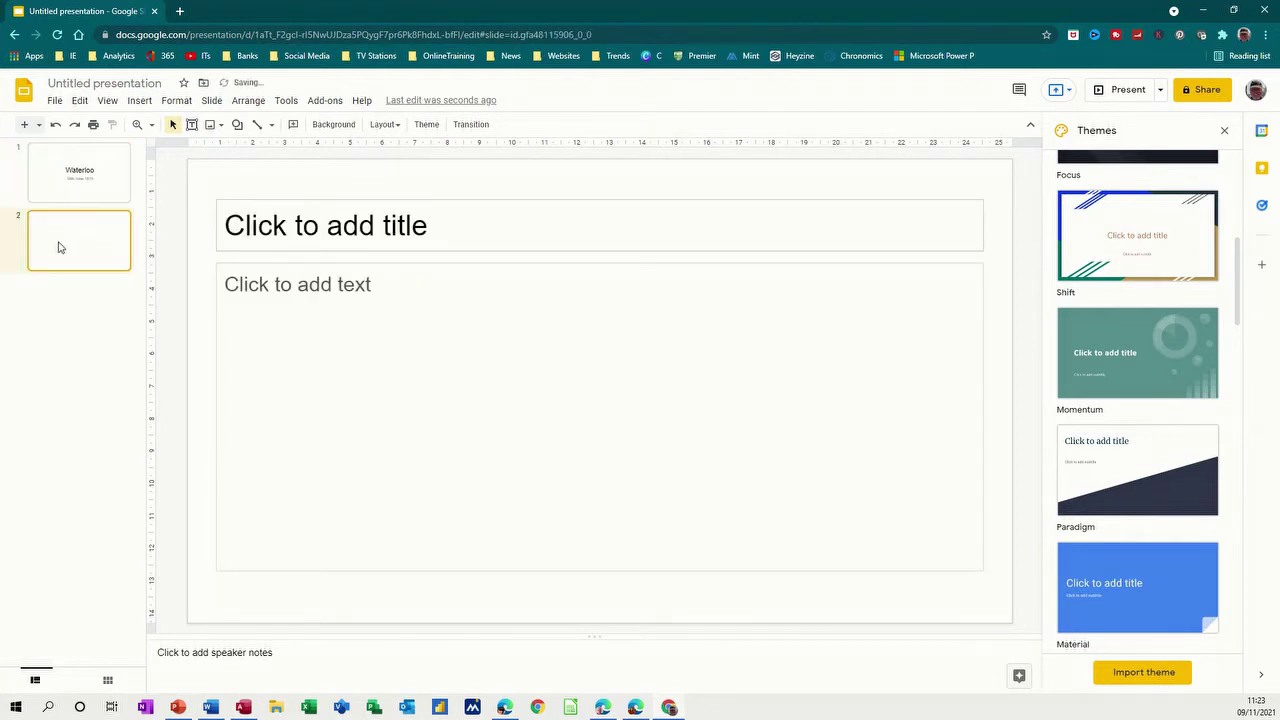
pyautogui.click(270, 231)
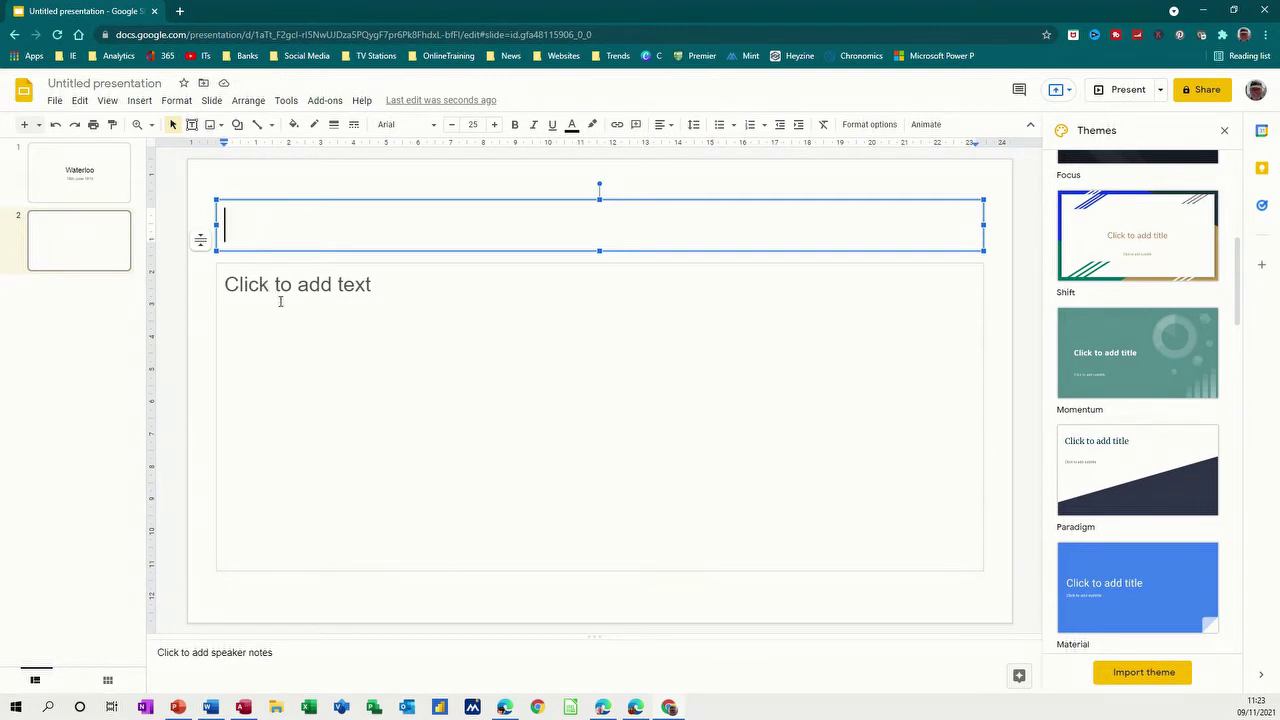
pyautogui.click(211, 103)
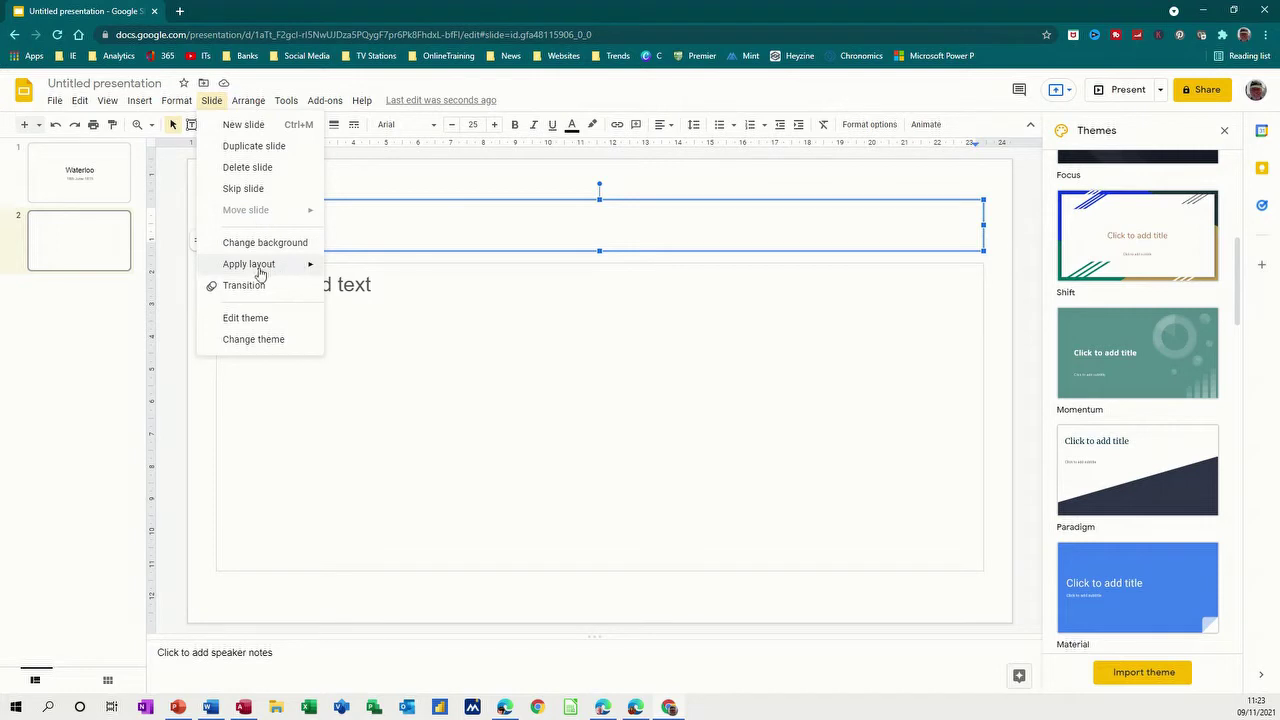
pyautogui.moveTo(266, 270)
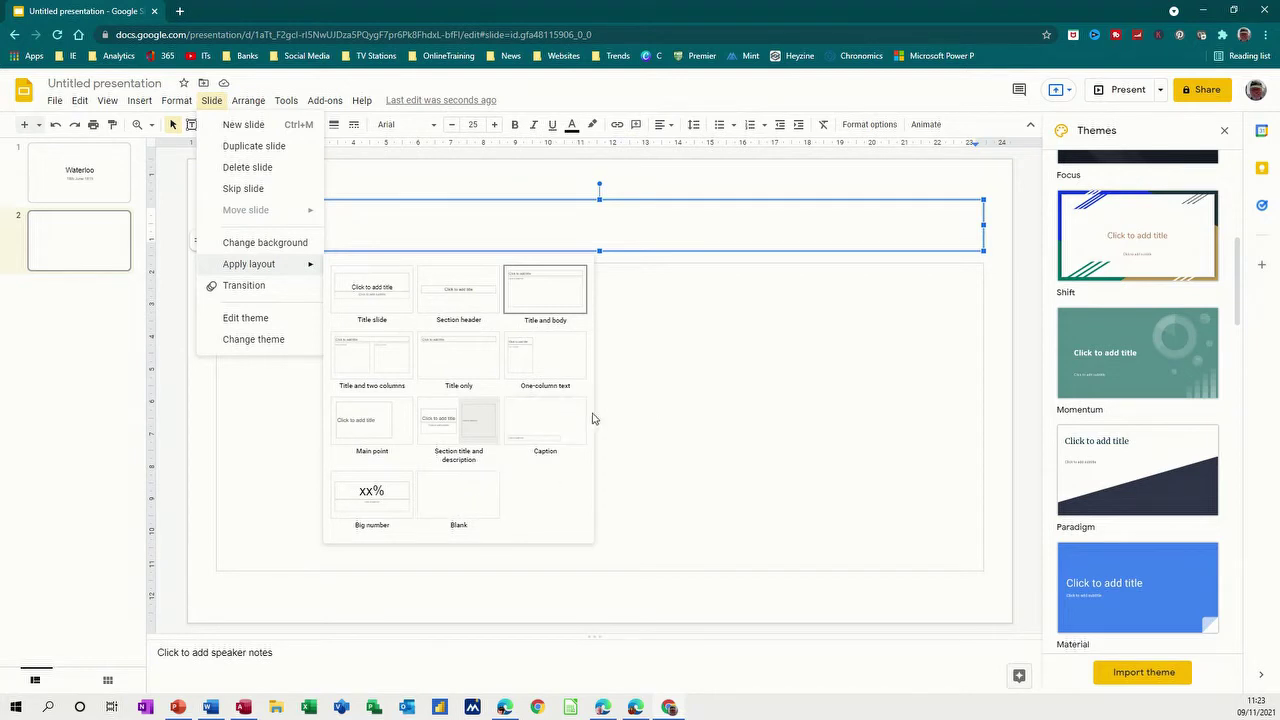
pyautogui.click(258, 400)
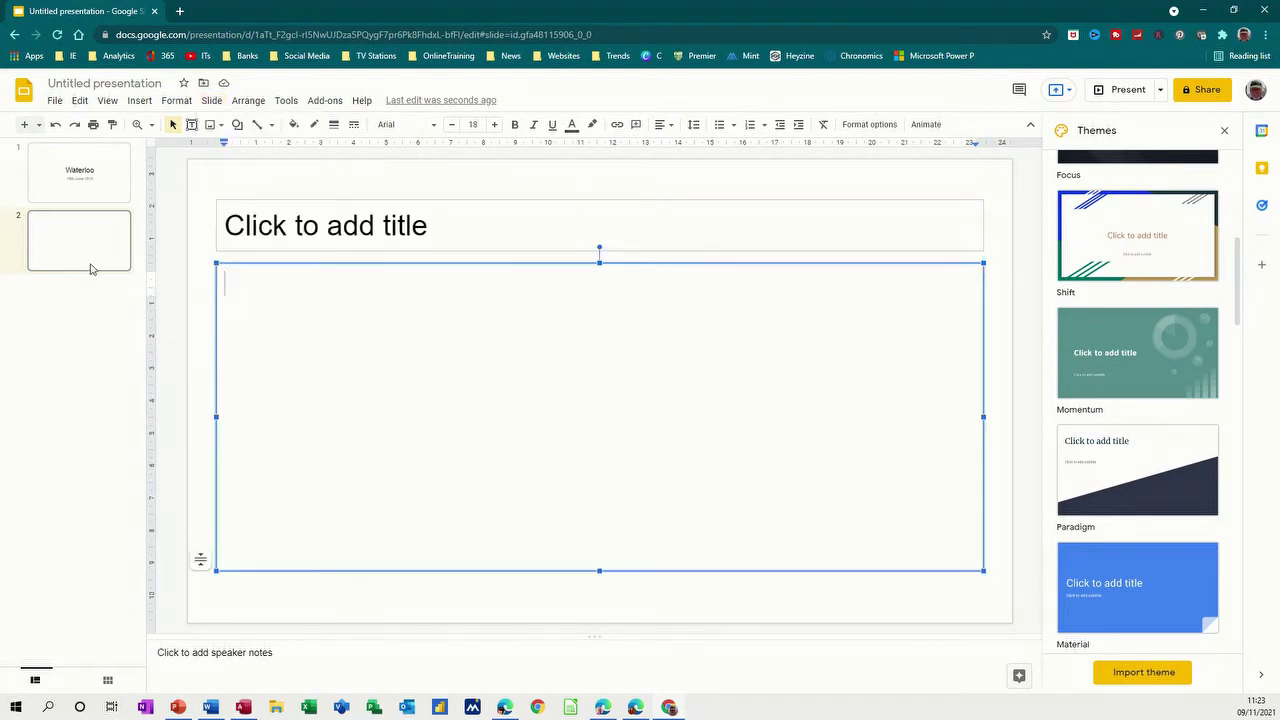
pyautogui.click(249, 230)
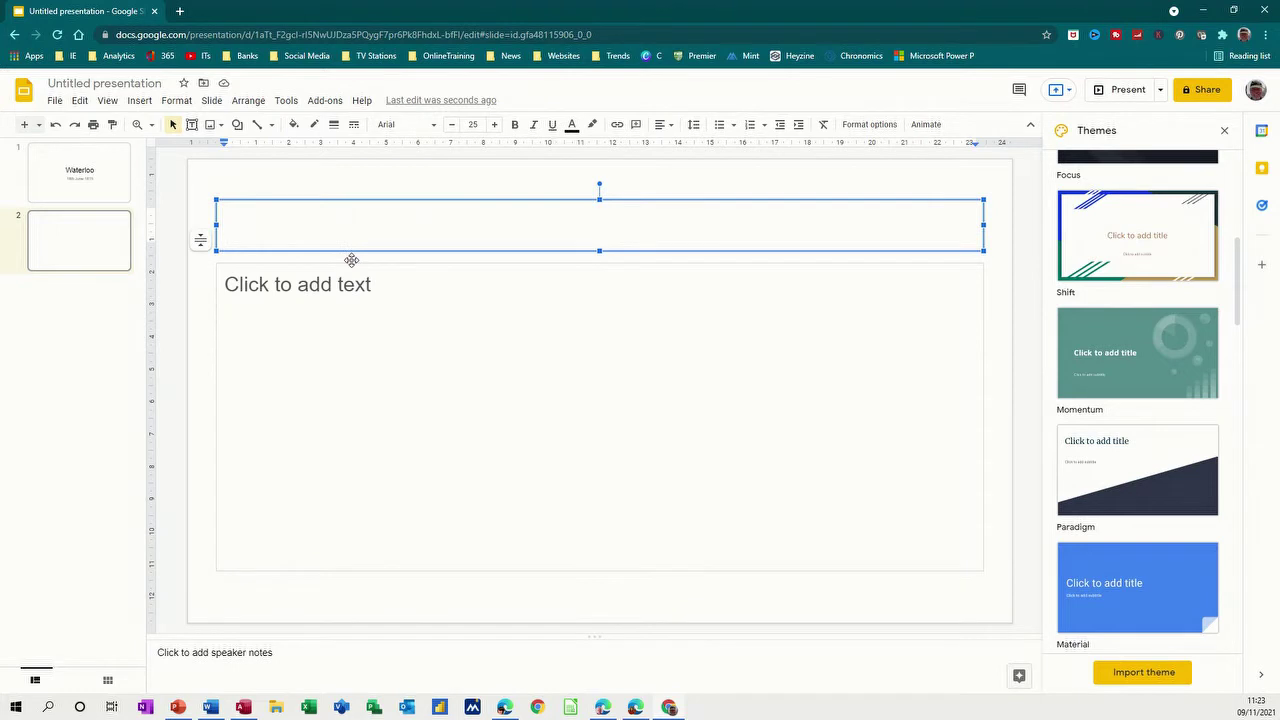
# Title slide 2 'French Force' and place the cursor in its empty body box.
pyautogui.write('French ')
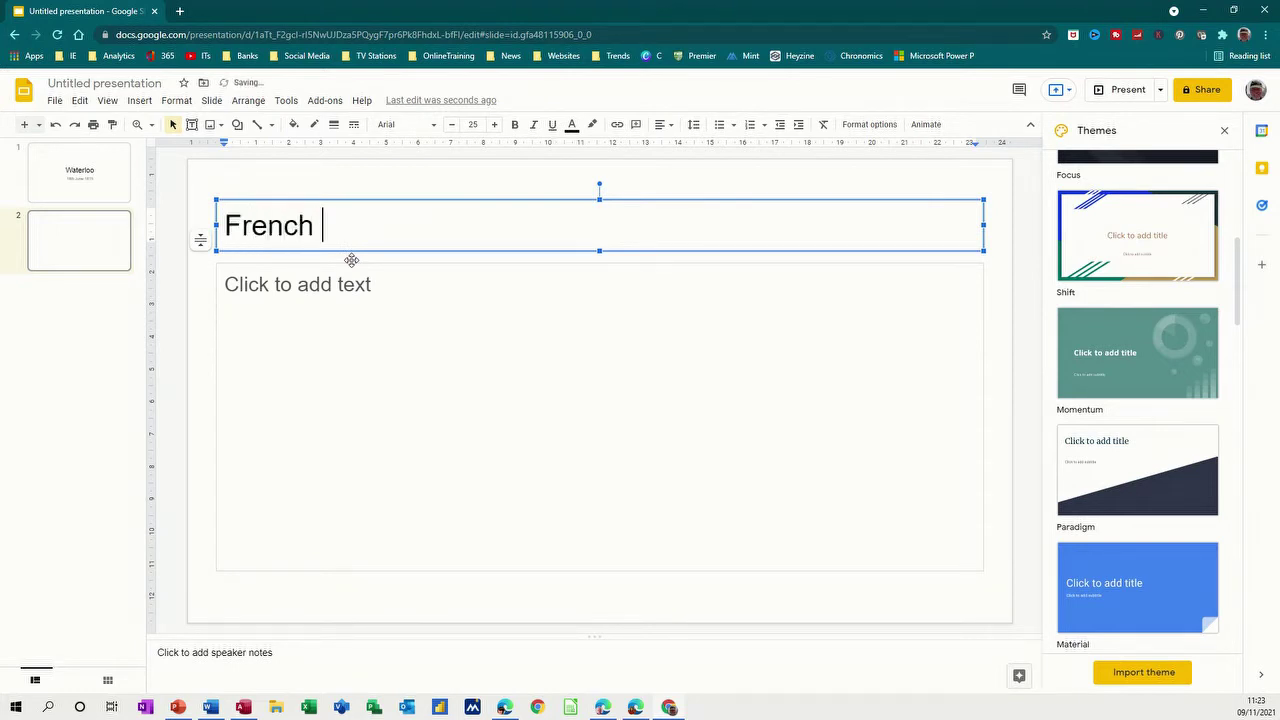
pyautogui.write('Force')
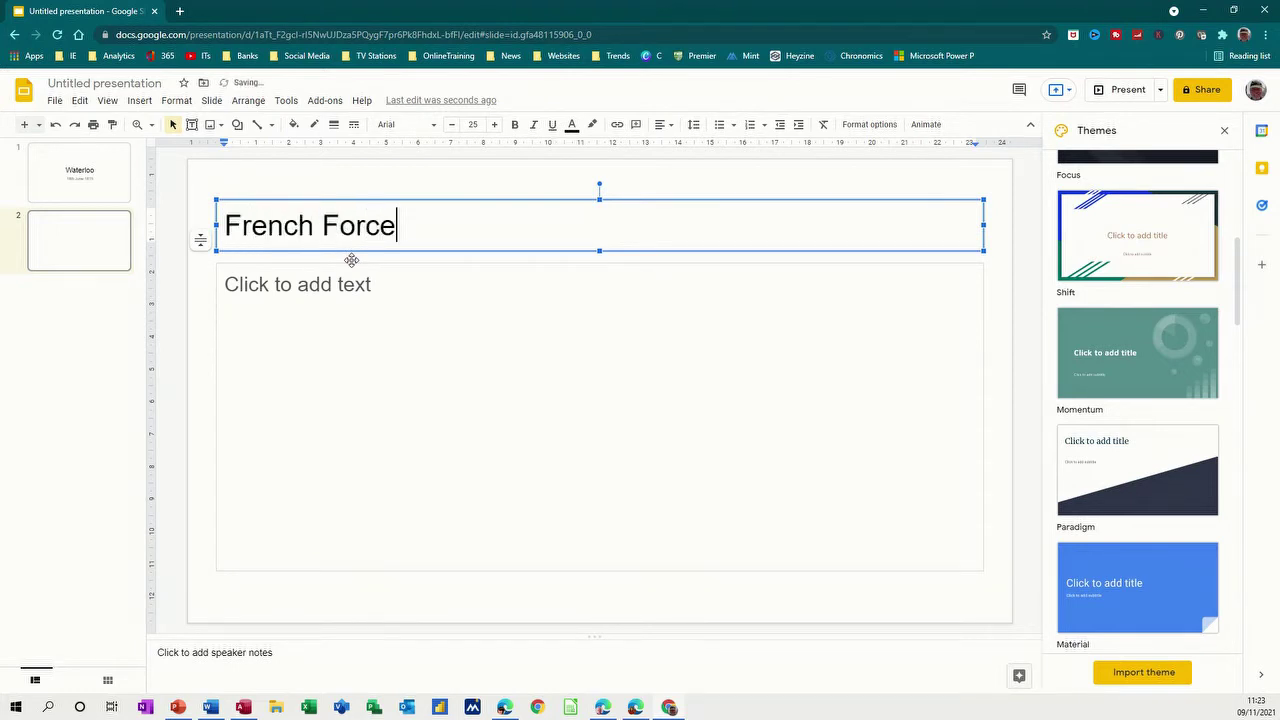
pyautogui.click(300, 291)
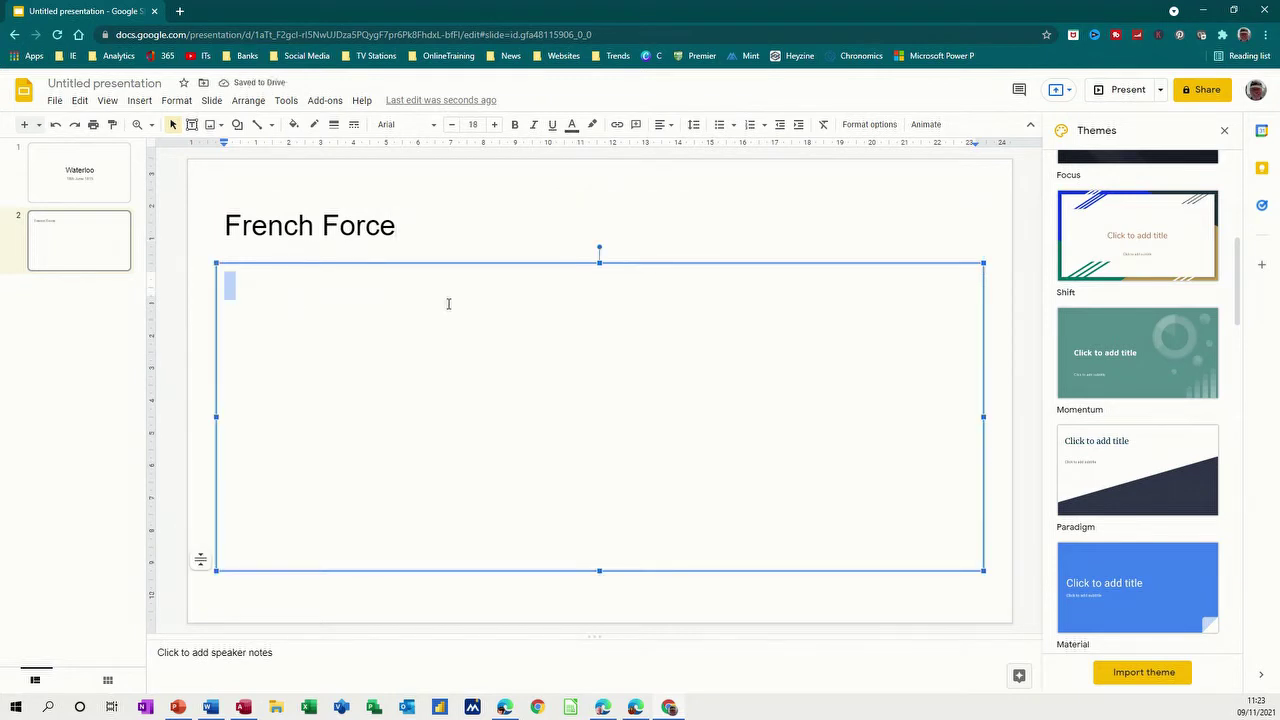
pyautogui.click(240, 287)
# Start a bulleted list with Napoleon and the sub-bullet Guards.
pyautogui.click(718, 125)
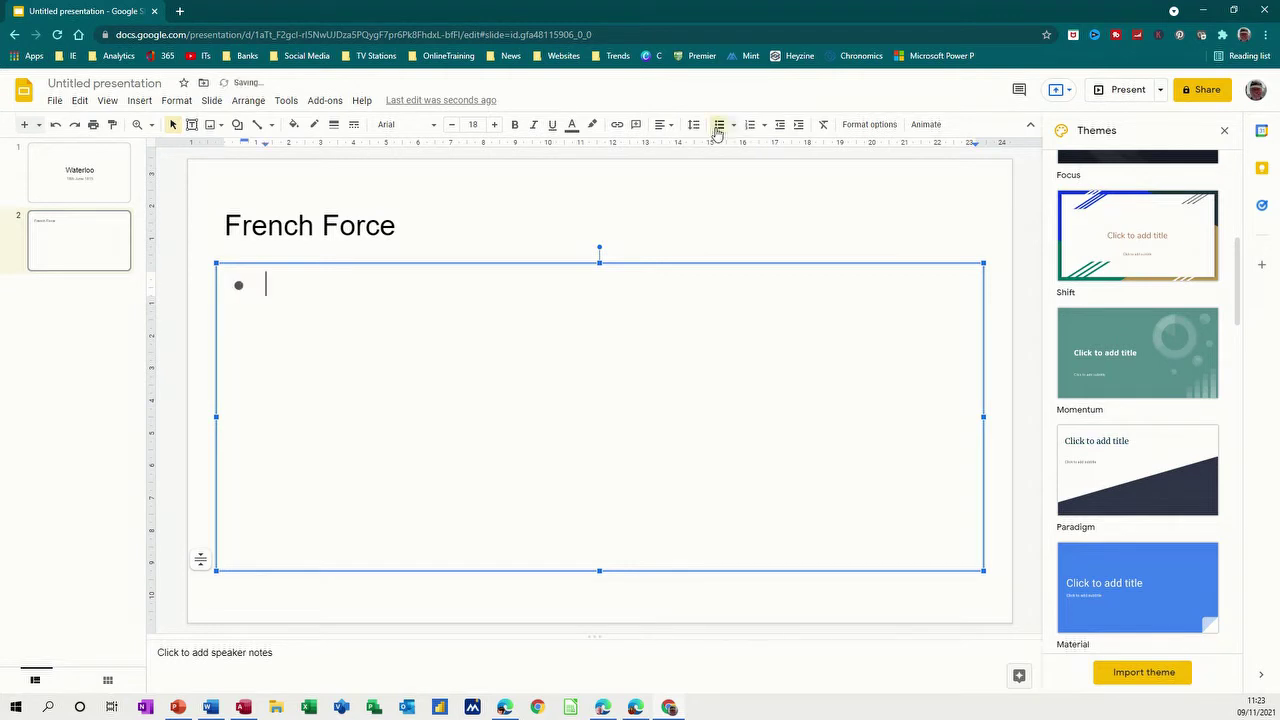
pyautogui.write('Napoleon')
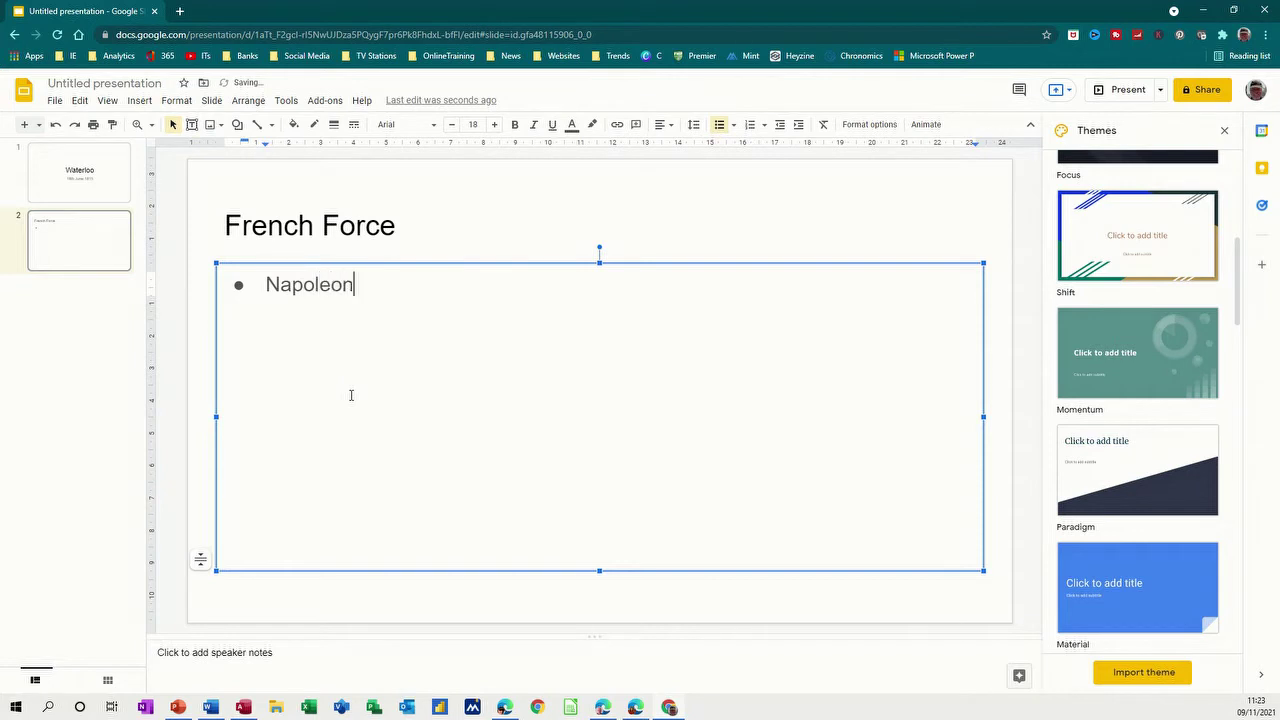
pyautogui.press('Return')
pyautogui.press('Tab')
pyautogui.write('Guards')
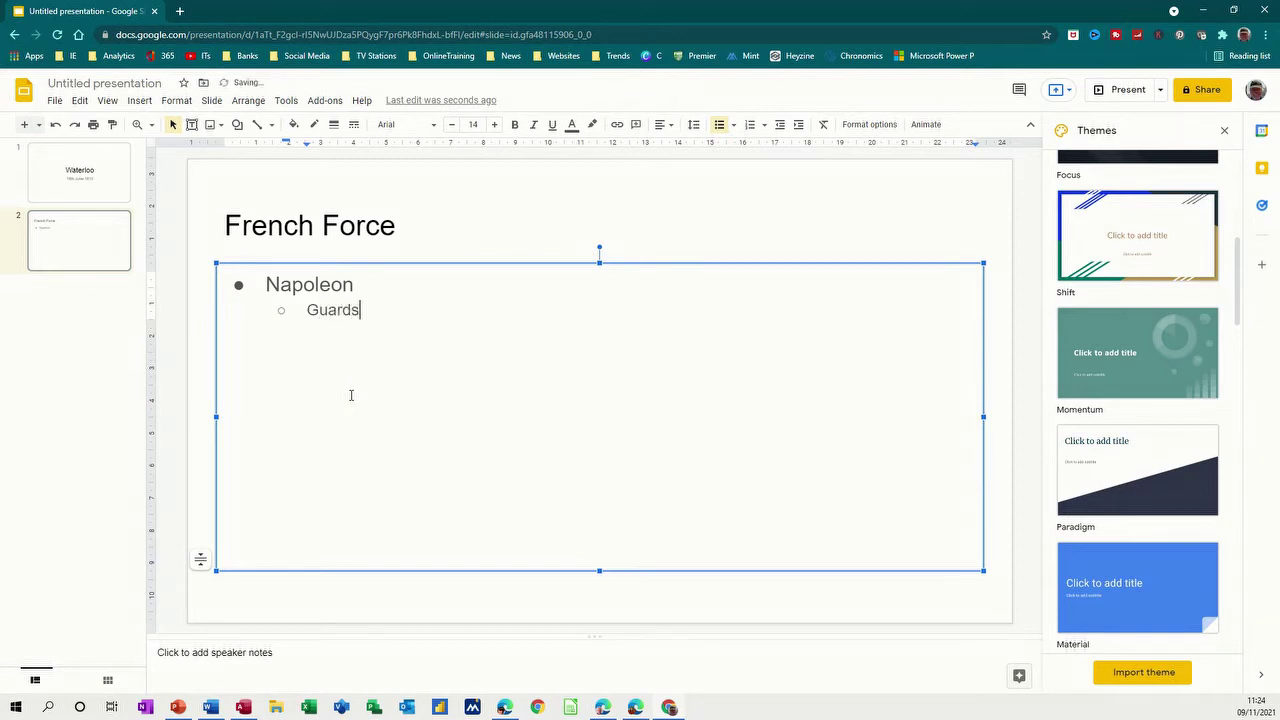
pyautogui.press('Return')
pyautogui.hotkey('shift', 'Tab')
# Add Ney with sub-bullet Cavalry, then Murat followed by Artillery.
pyautogui.write('Ney')
pyautogui.press('Return')
pyautogui.press('Tab')
pyautogui.write('Cava')
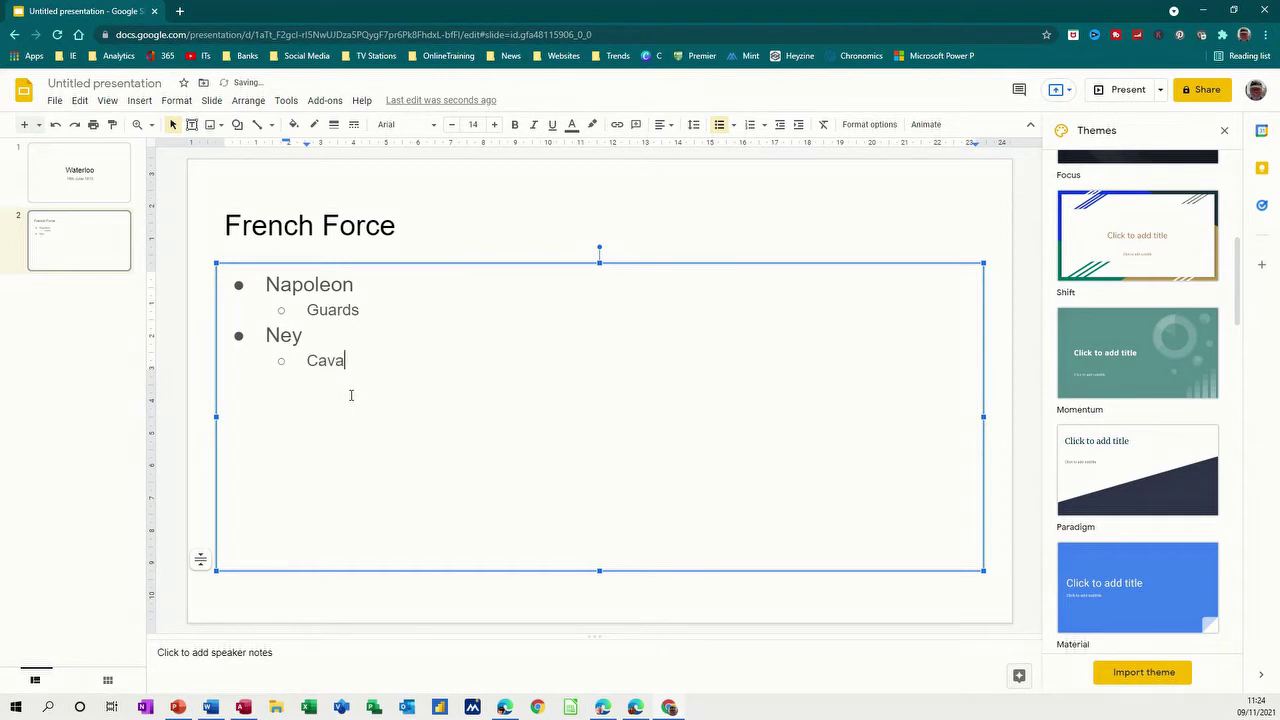
pyautogui.write('lry')
pyautogui.press('Return')
pyautogui.hotkey('shift', 'Tab')
pyautogui.write('Murat')
pyautogui.press('Return')
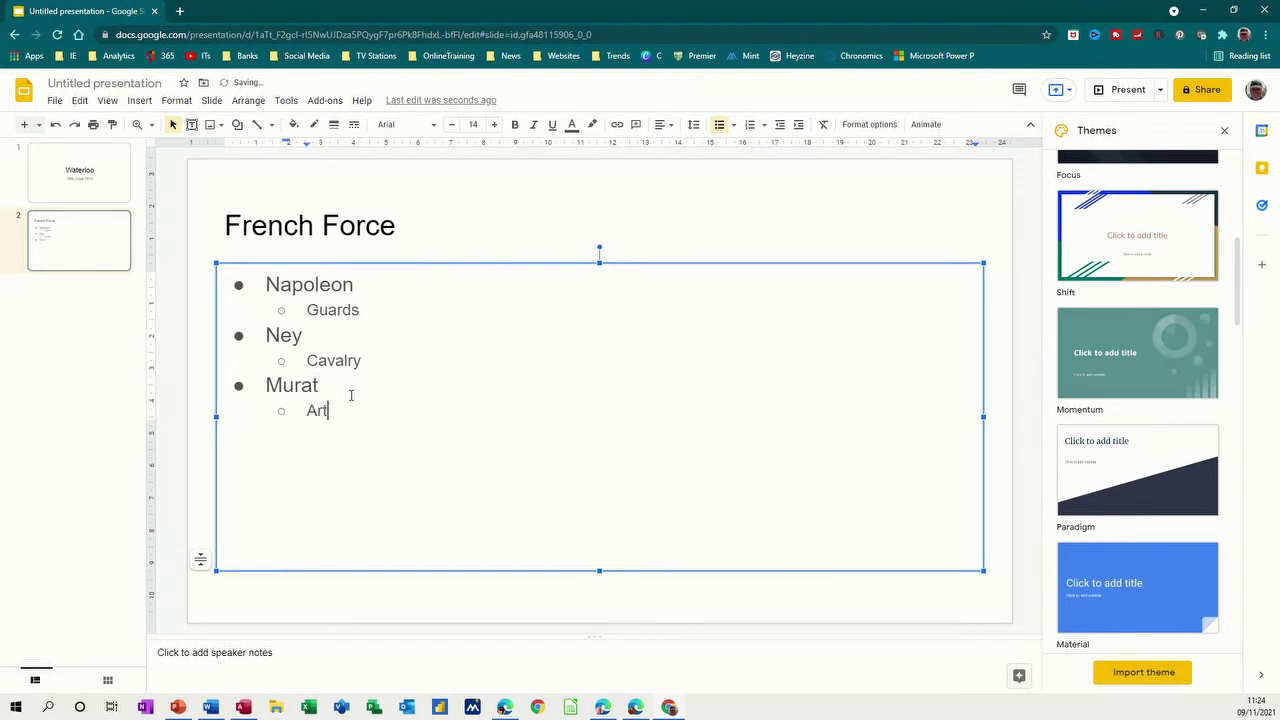
pyautogui.write('Artillery')
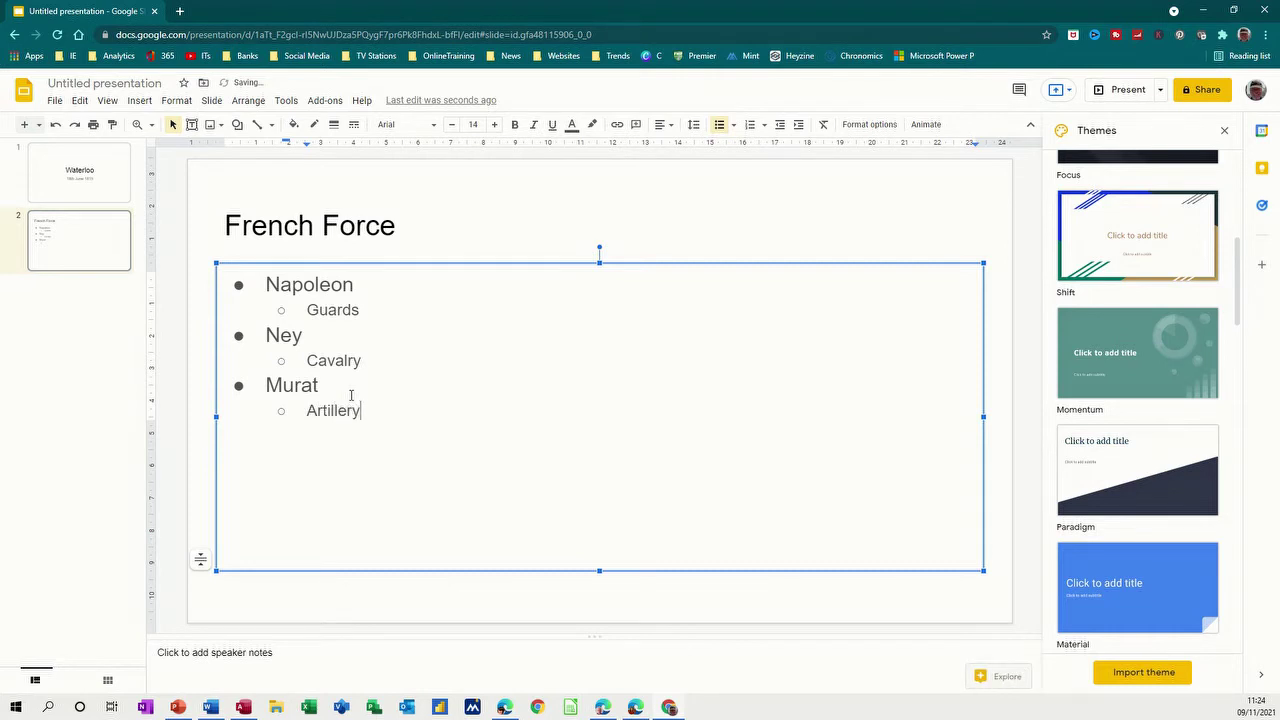
pyautogui.click(90, 238)
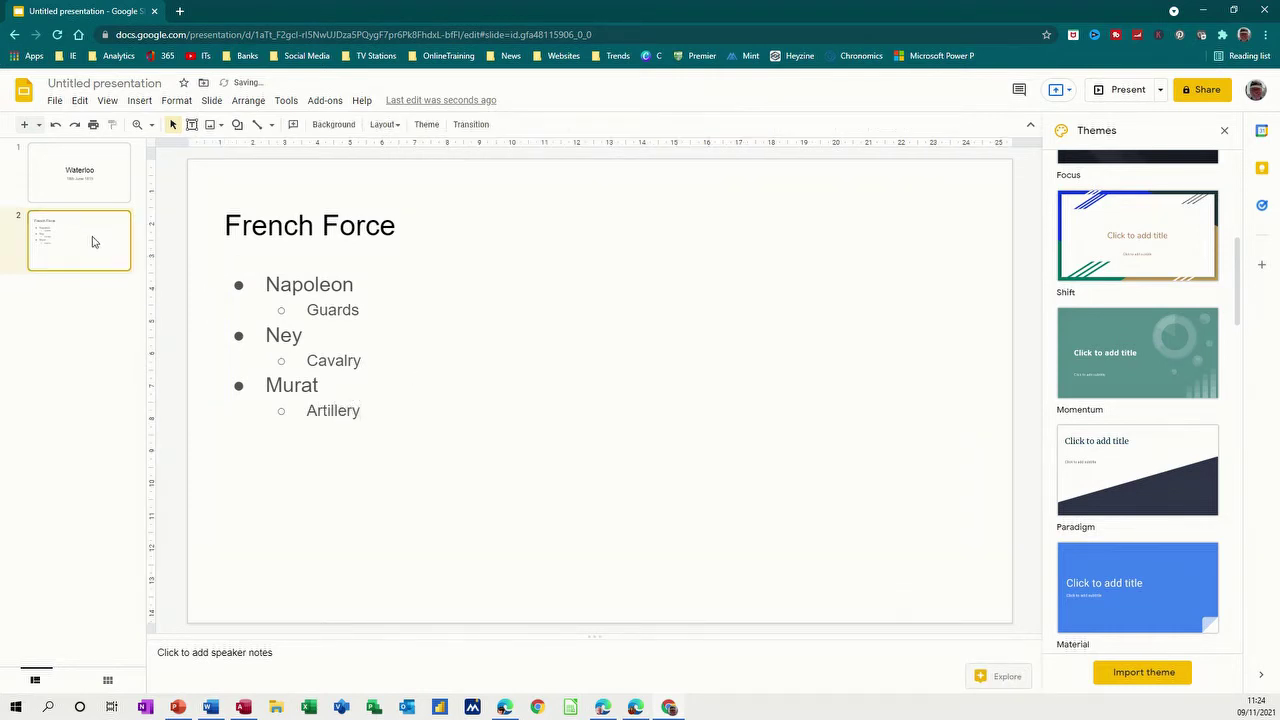
# Add a third slide titled 'British Forces'.
pyautogui.hotkey('ctrl', 'm')
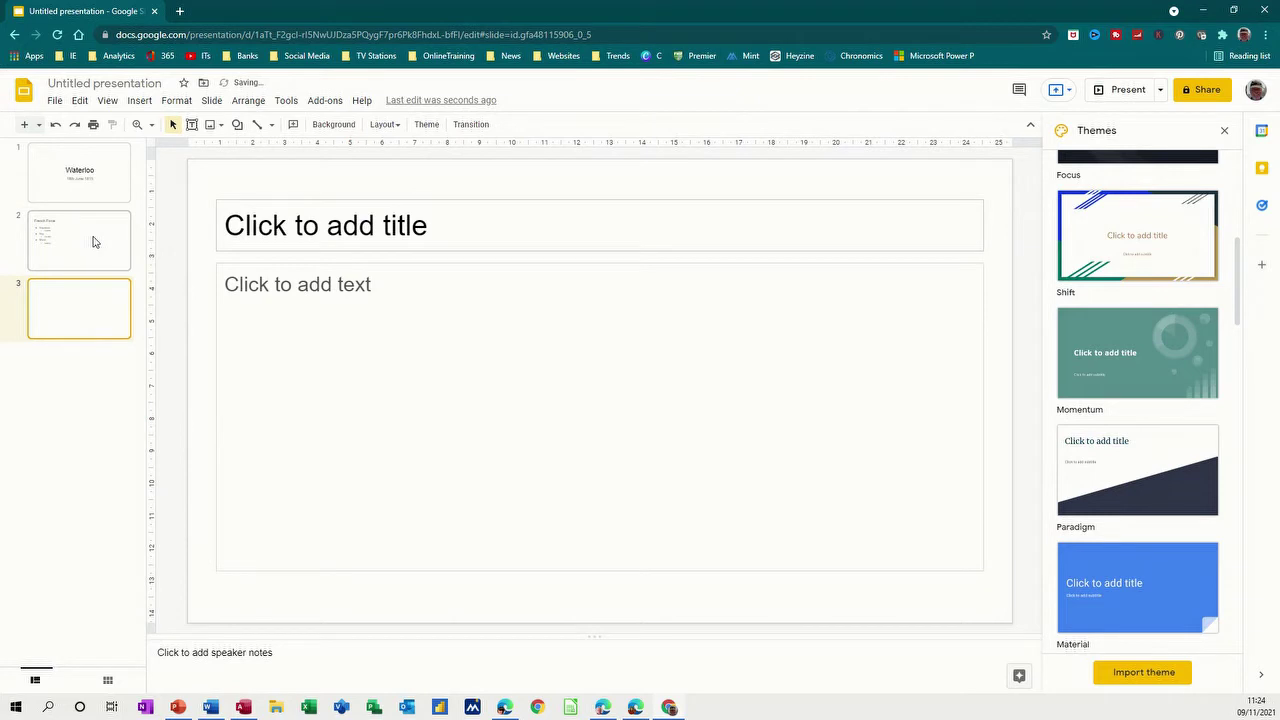
pyautogui.click(240, 221)
pyautogui.write('Britis')
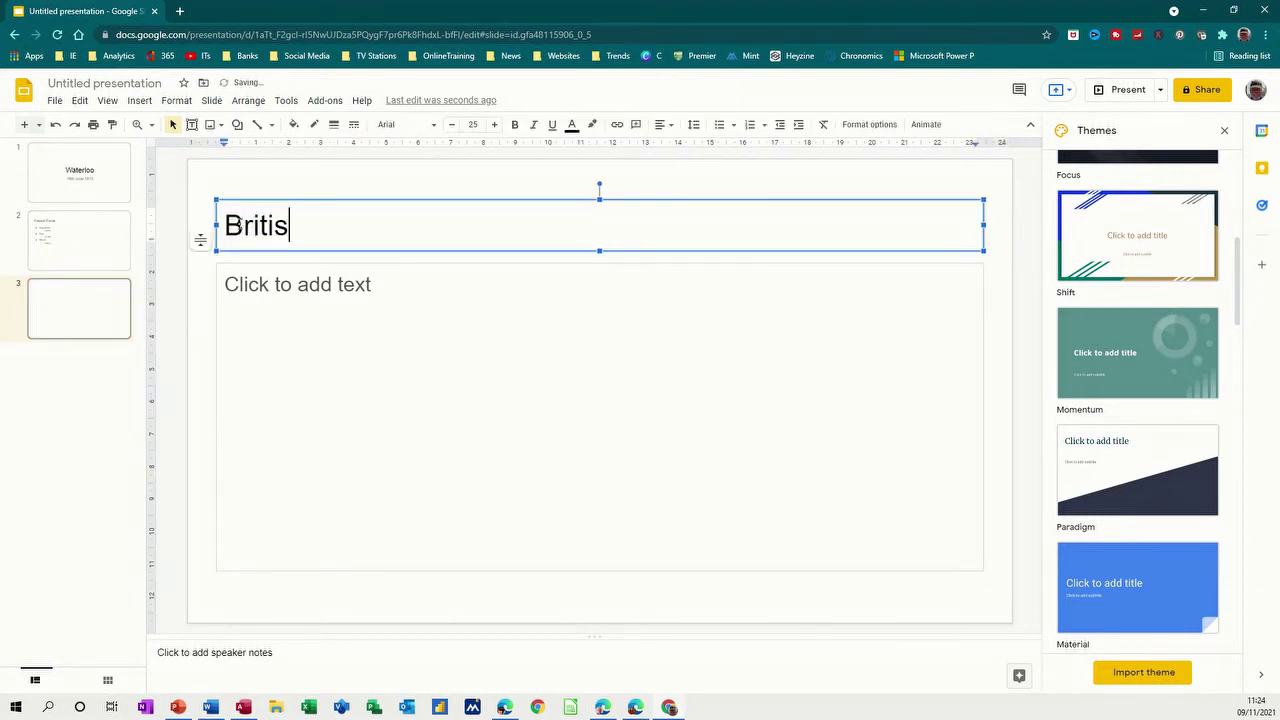
pyautogui.write('h Forces')
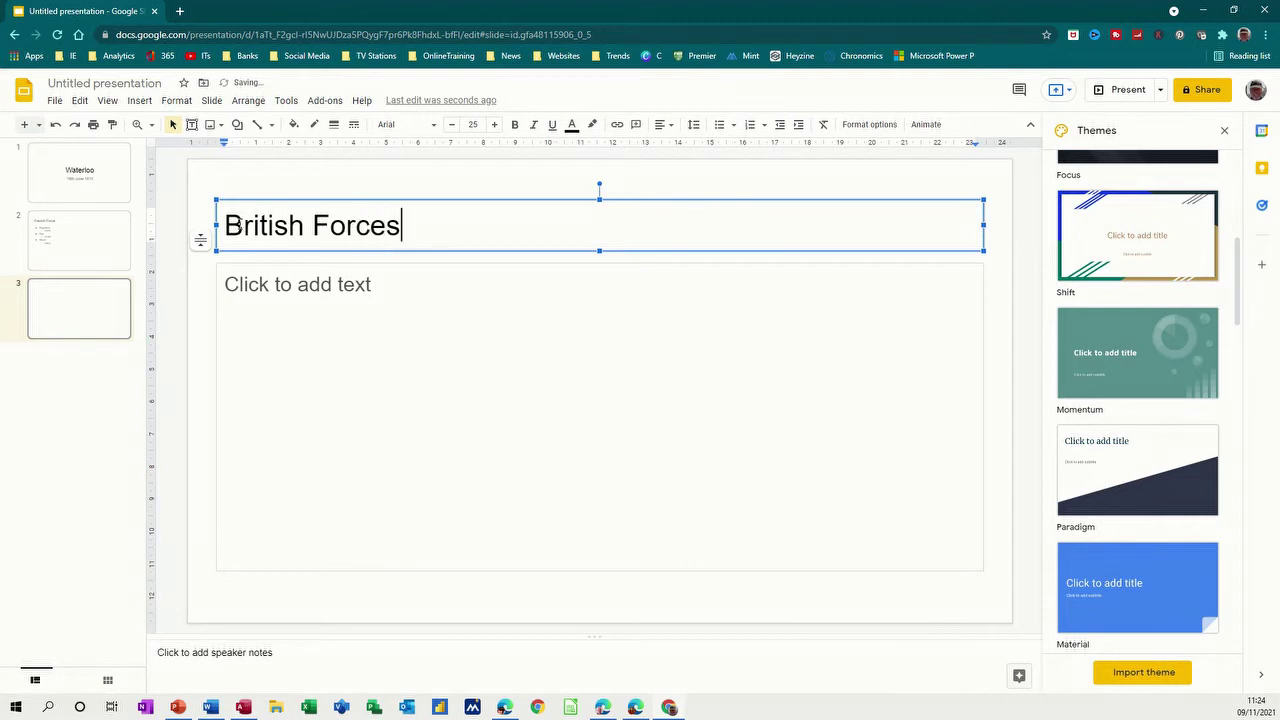
pyautogui.click(226, 272)
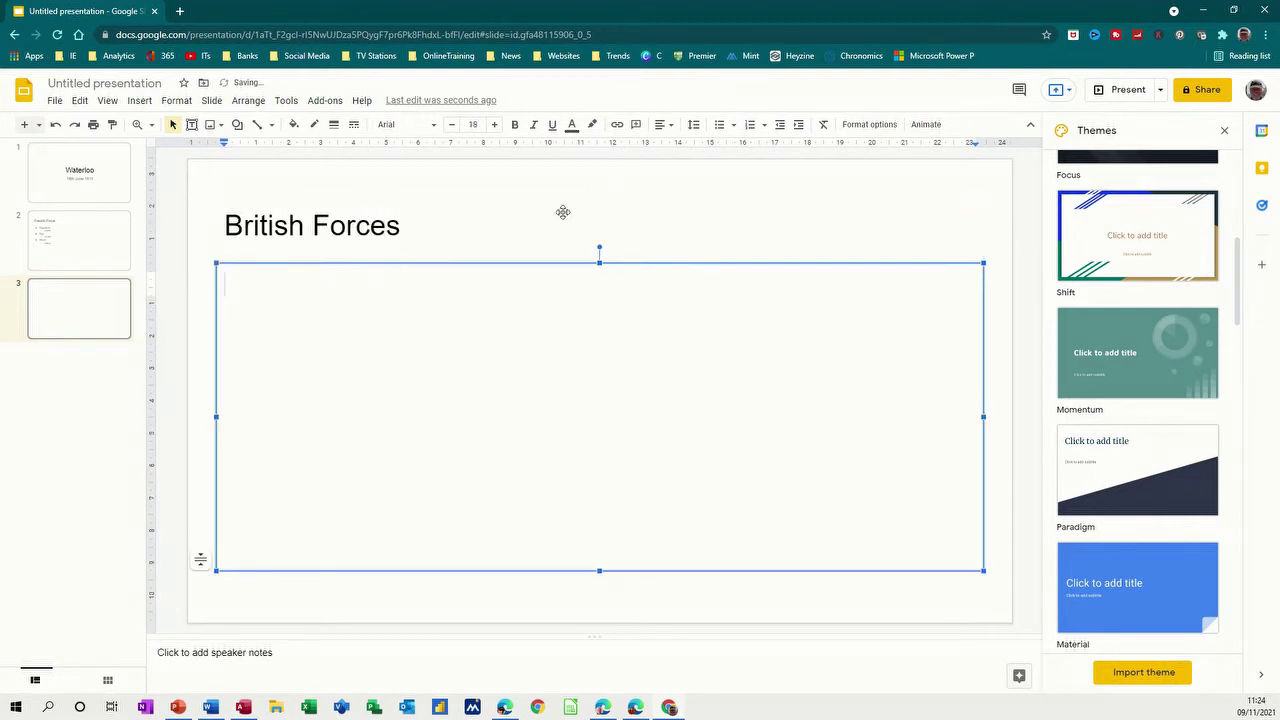
# Begin a bulleted list with Wellington and the sub-bullet Guards.
pyautogui.click(719, 124)
pyautogui.write('Wel')
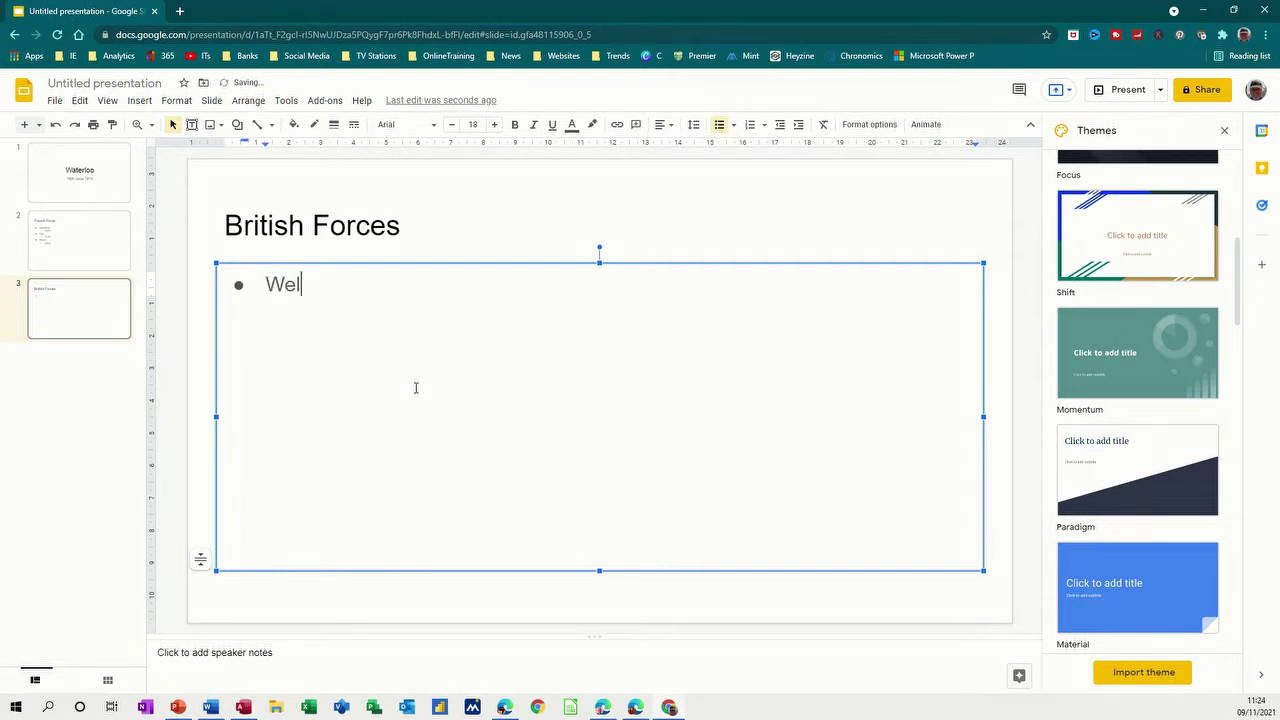
pyautogui.write('lington')
pyautogui.press('Return')
pyautogui.press('Tab')
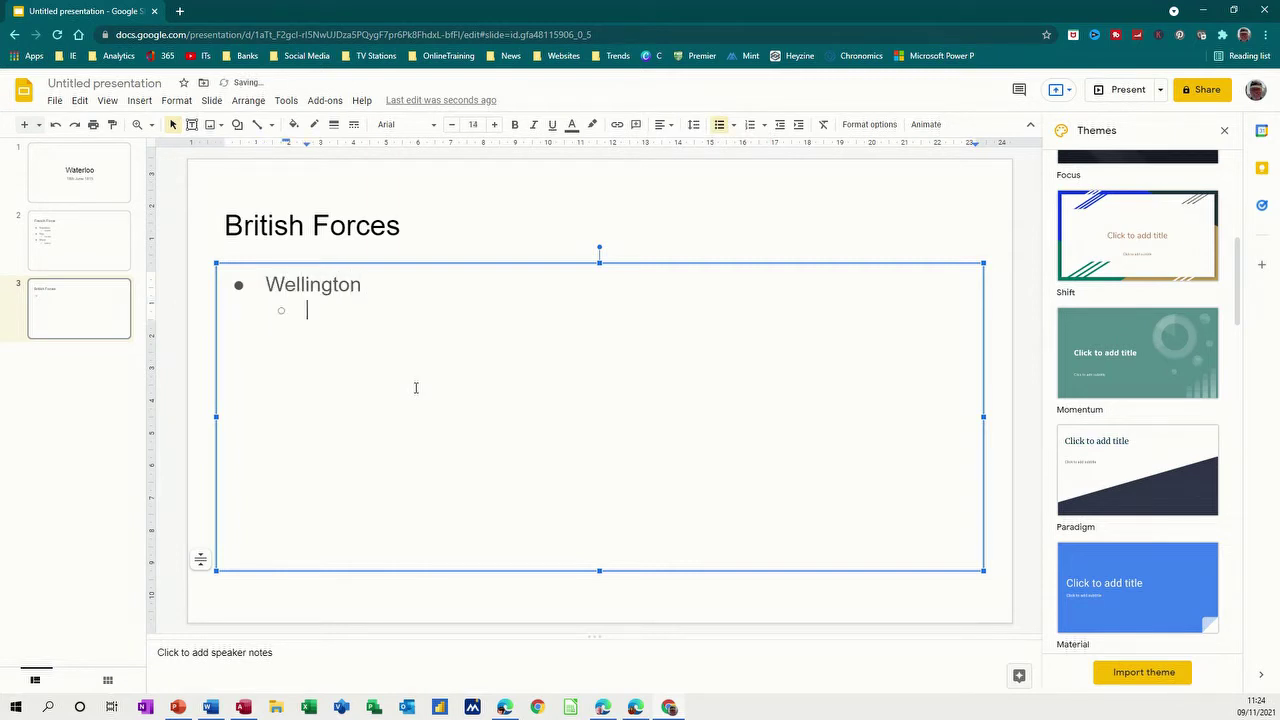
pyautogui.write('Guards')
pyautogui.press('Return')
pyautogui.hotkey('shift', 'Tab')
# Add Picton with sub-bullet Infantry, then the bullet Uxbridge.
pyautogui.write('Picton')
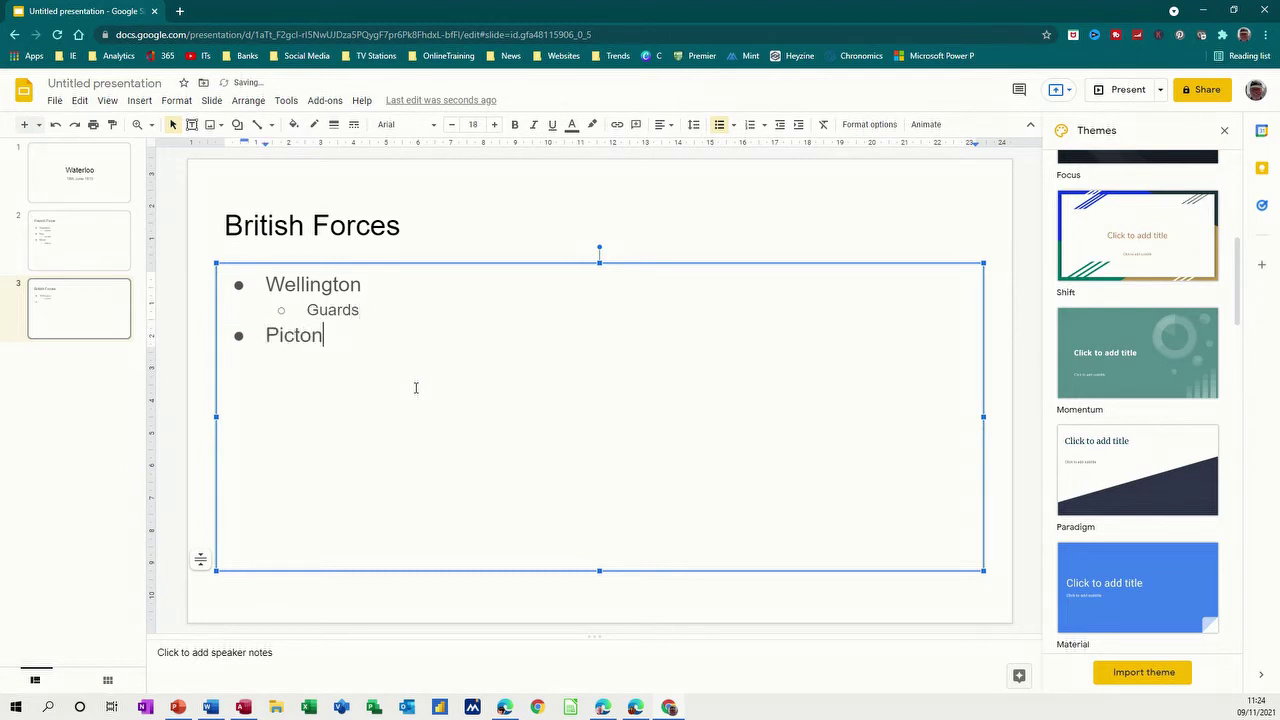
pyautogui.press('Return')
pyautogui.press('Tab')
pyautogui.write('Infantry')
pyautogui.press('Return')
pyautogui.hotkey('shift', 'Tab')
pyautogui.write('Uxbridge')
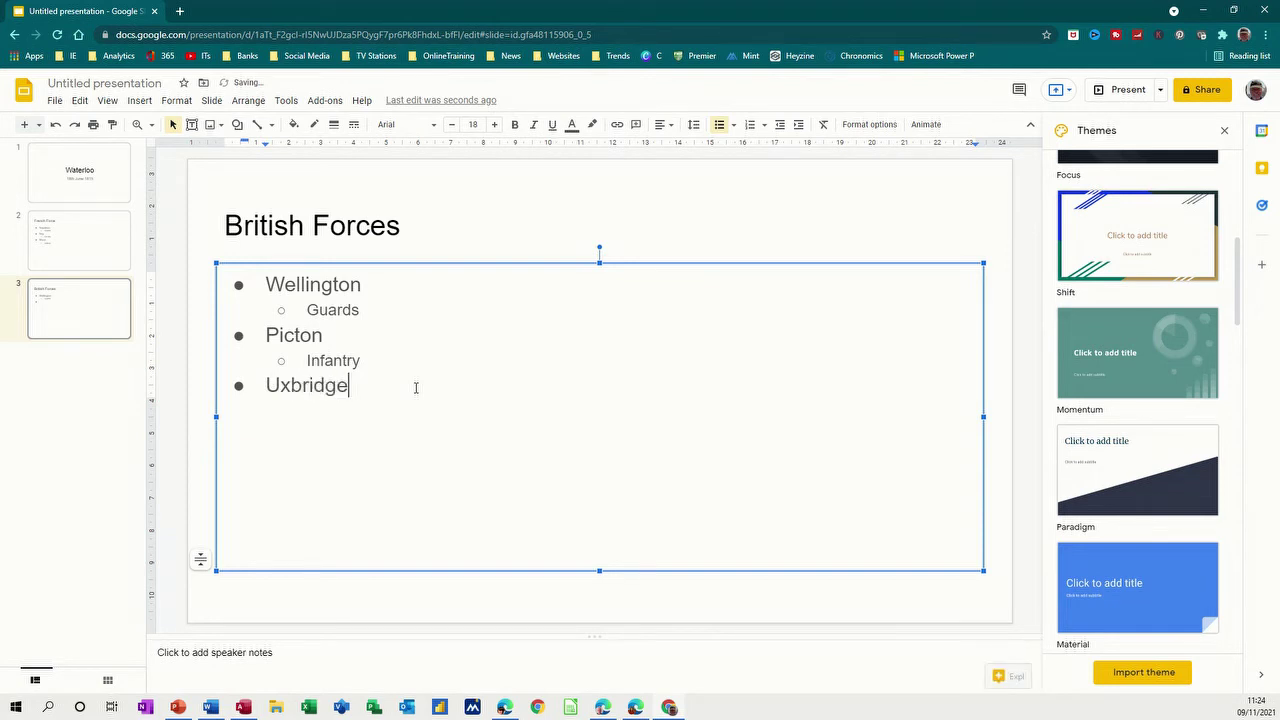
pyautogui.press('Return')
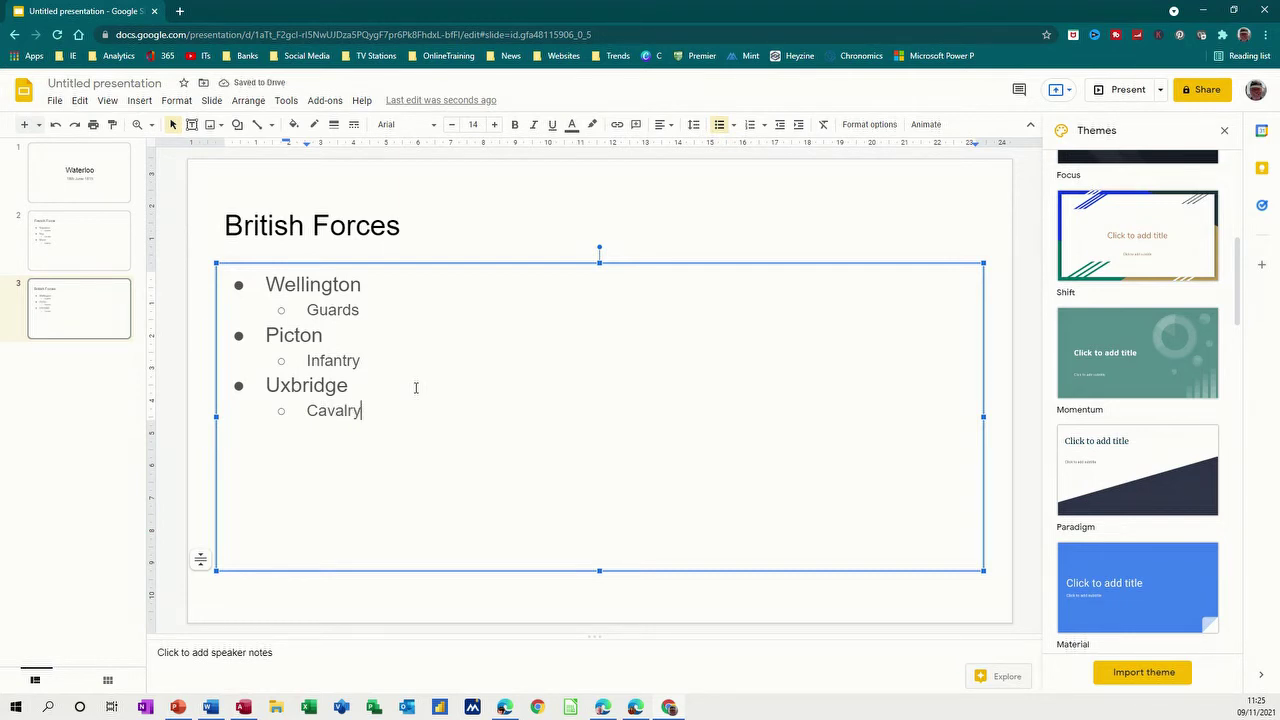
# Name the presentation 'Waterloo' and look through the three slides.
pyautogui.click(162, 84)
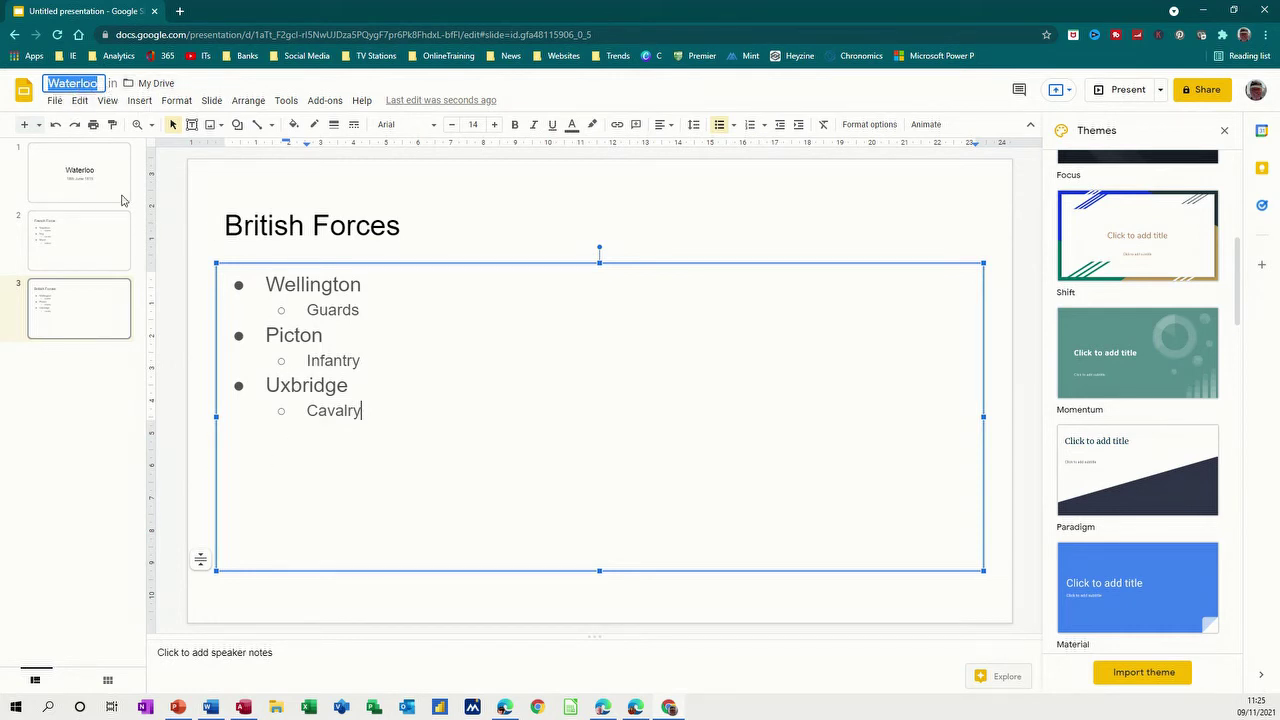
pyautogui.click(82, 185)
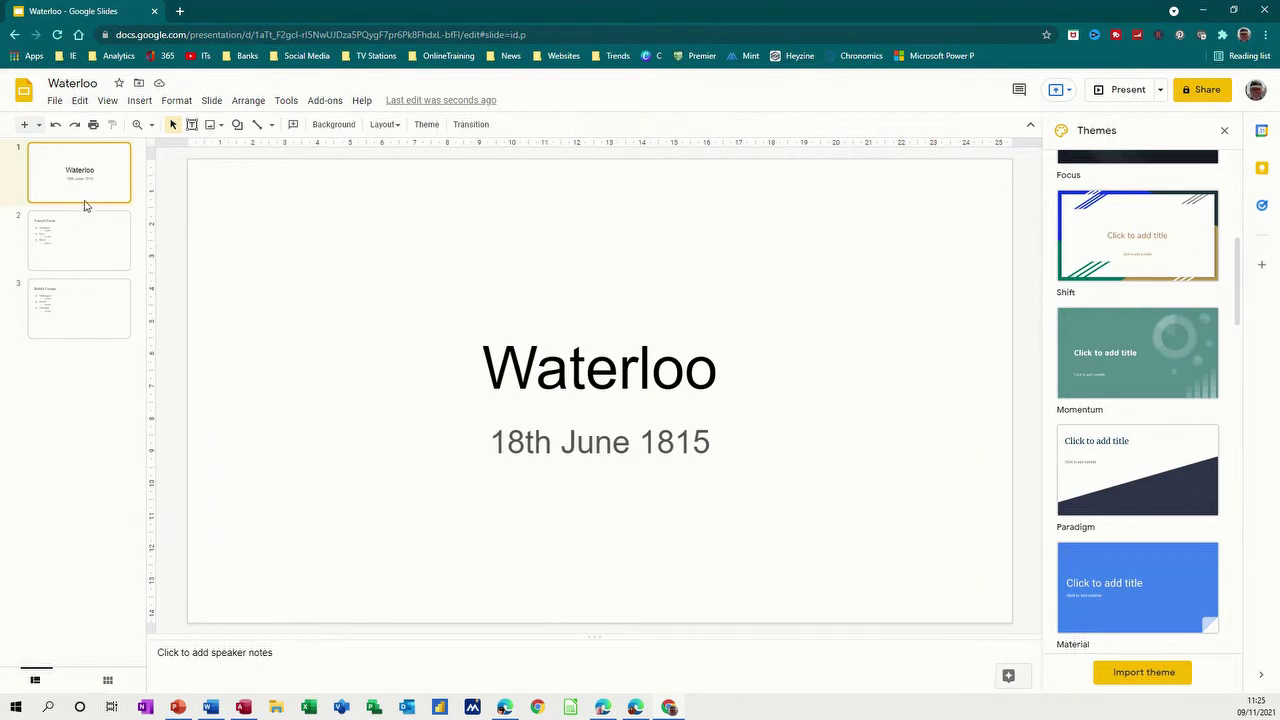
pyautogui.click(86, 240)
pyautogui.click(93, 309)
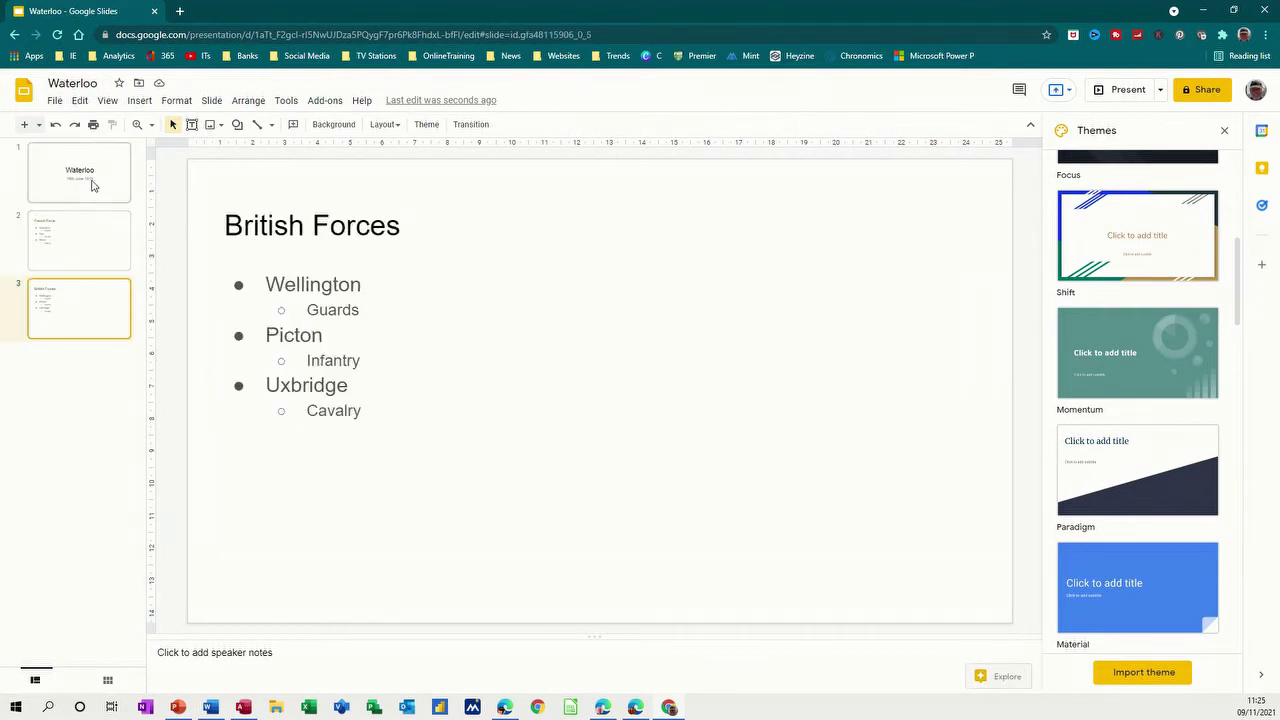
pyautogui.click(89, 235)
pyautogui.click(86, 300)
# Review the slides in grid view, then return to the editing view on the title slide.
pyautogui.click(107, 680)
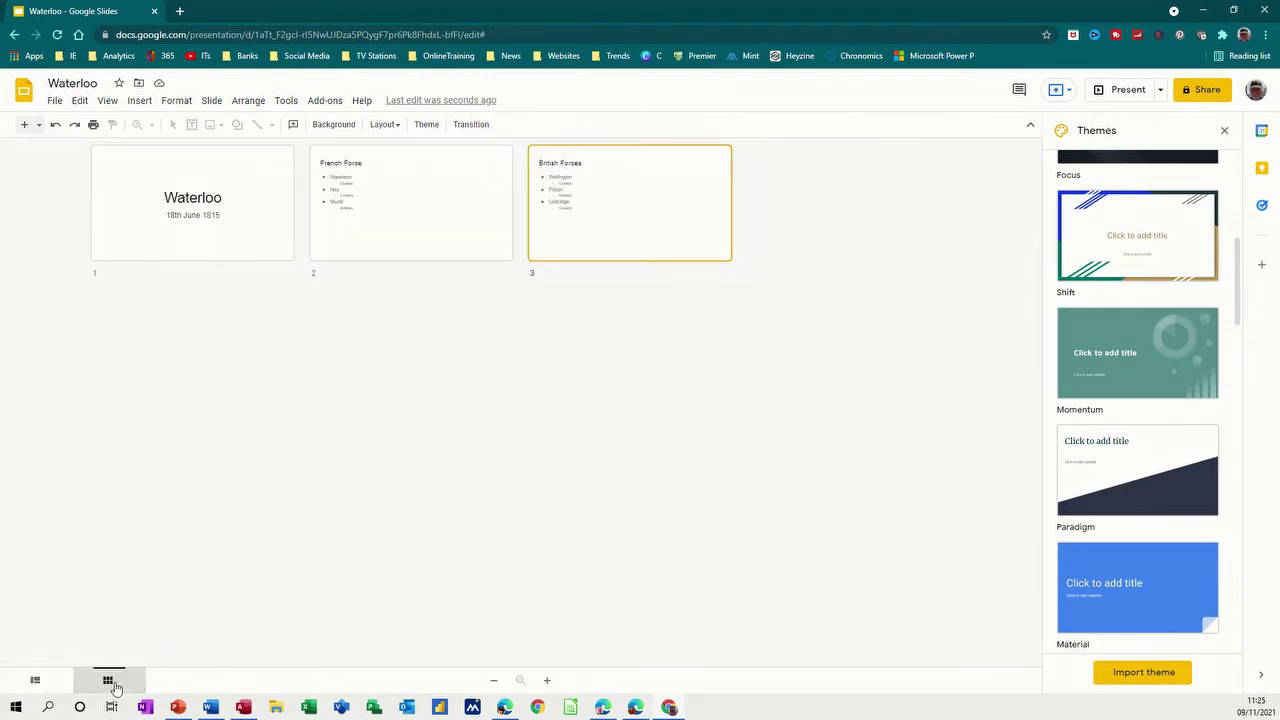
pyautogui.click(277, 237)
pyautogui.click(363, 237)
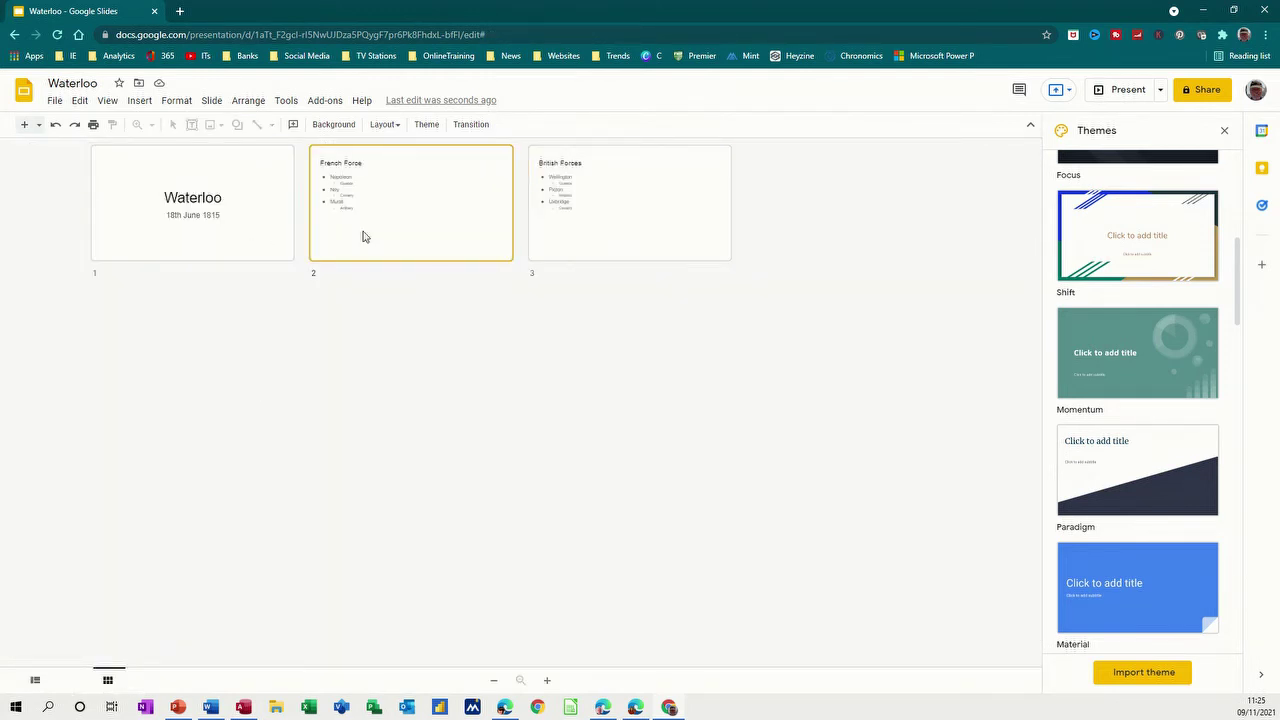
pyautogui.moveTo(578, 234); pyautogui.dragTo(537, 170)
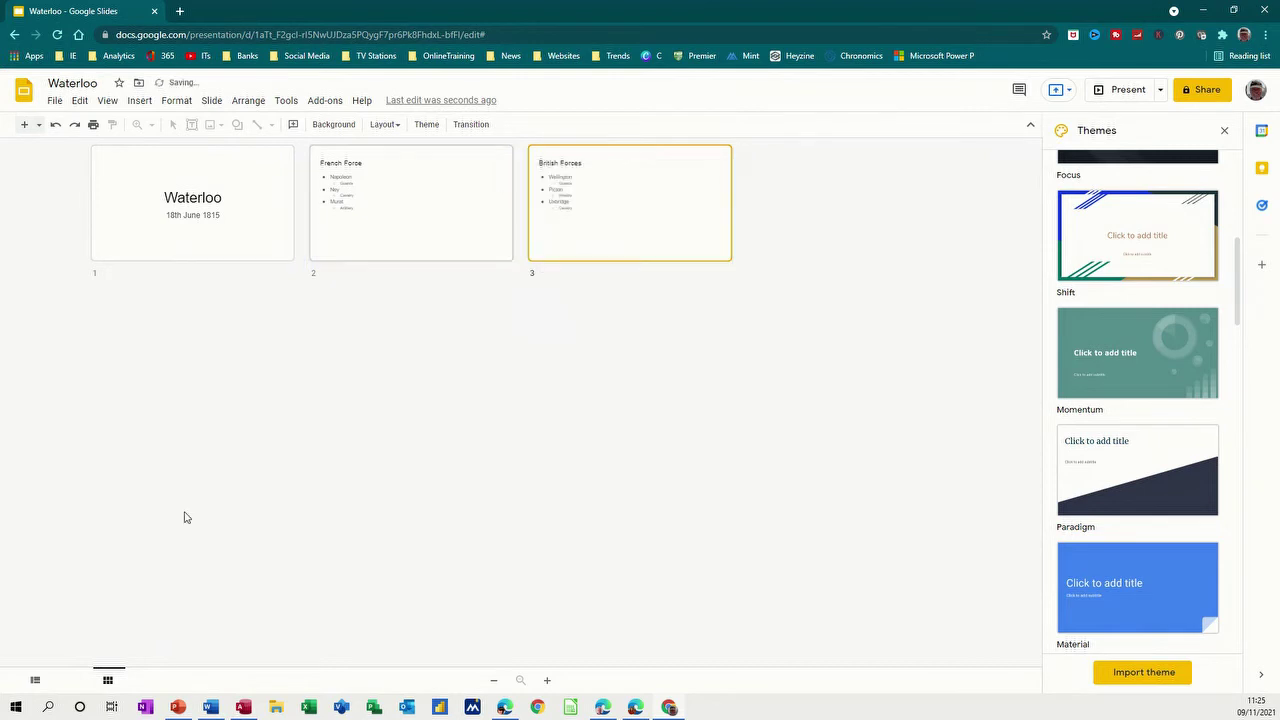
pyautogui.click(36, 681)
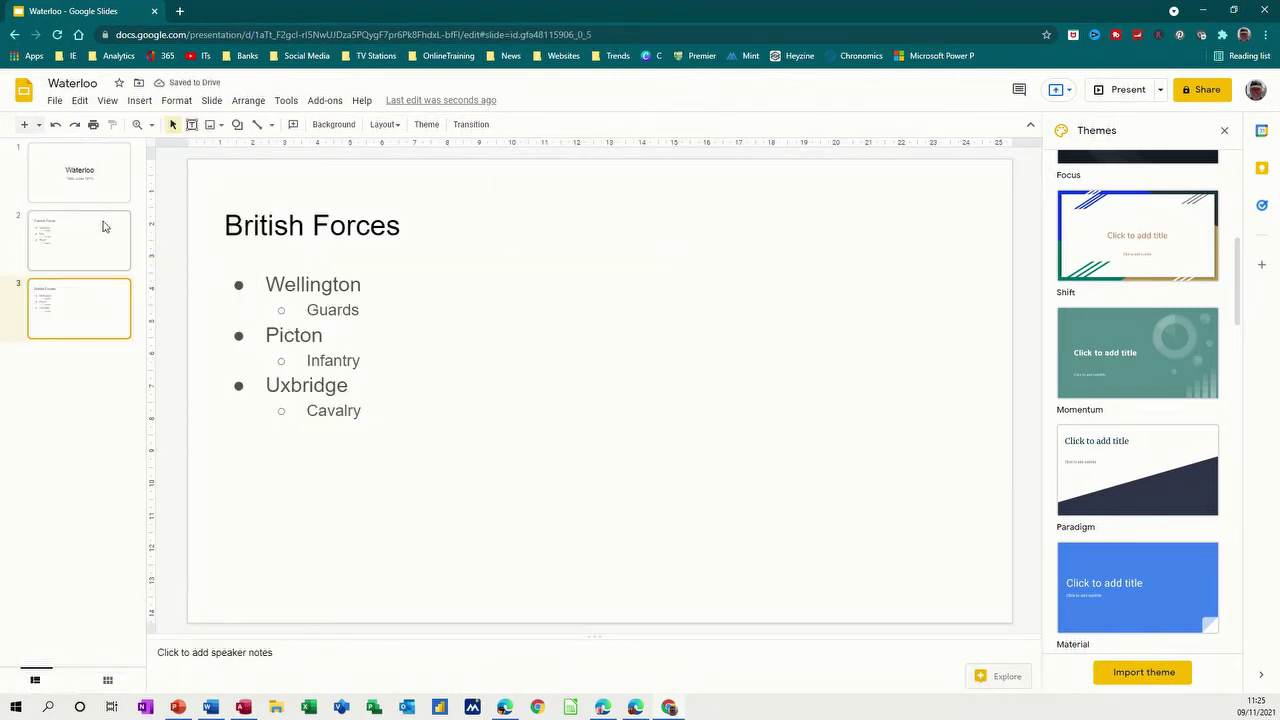
pyautogui.click(118, 185)
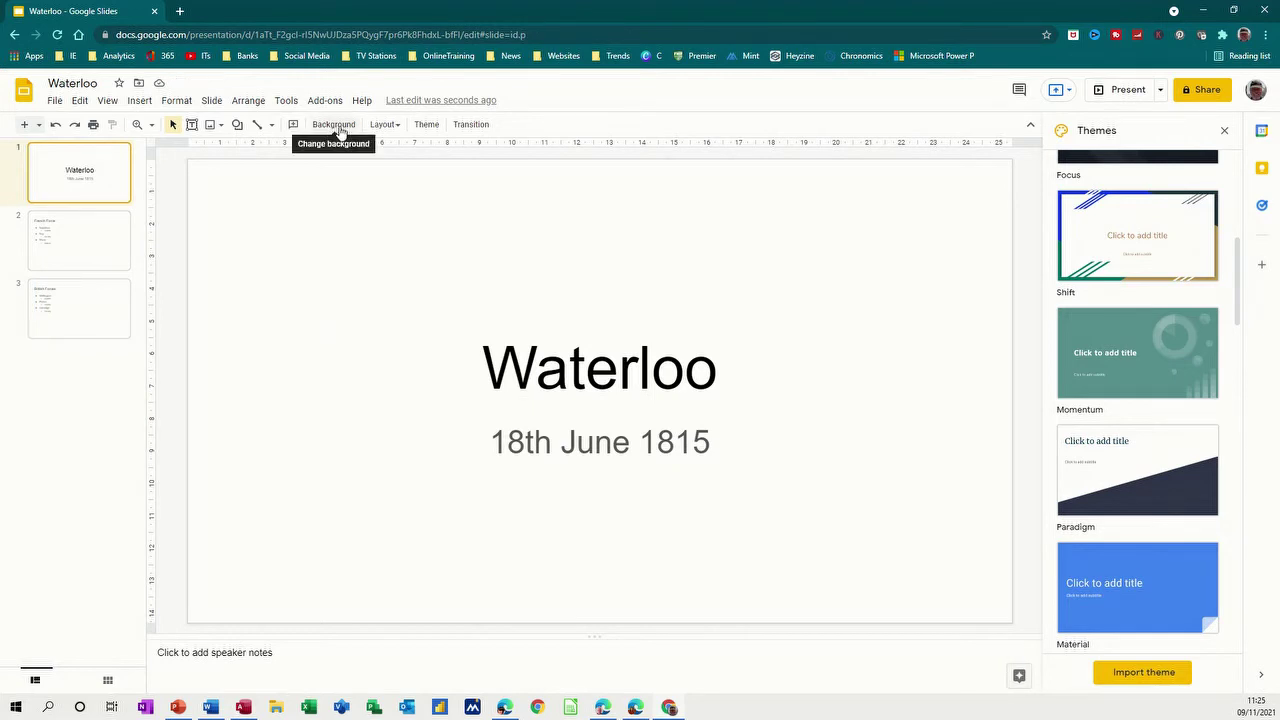
# Give the title slide a solid blue background, then choose to add a background image.
pyautogui.click(426, 128)
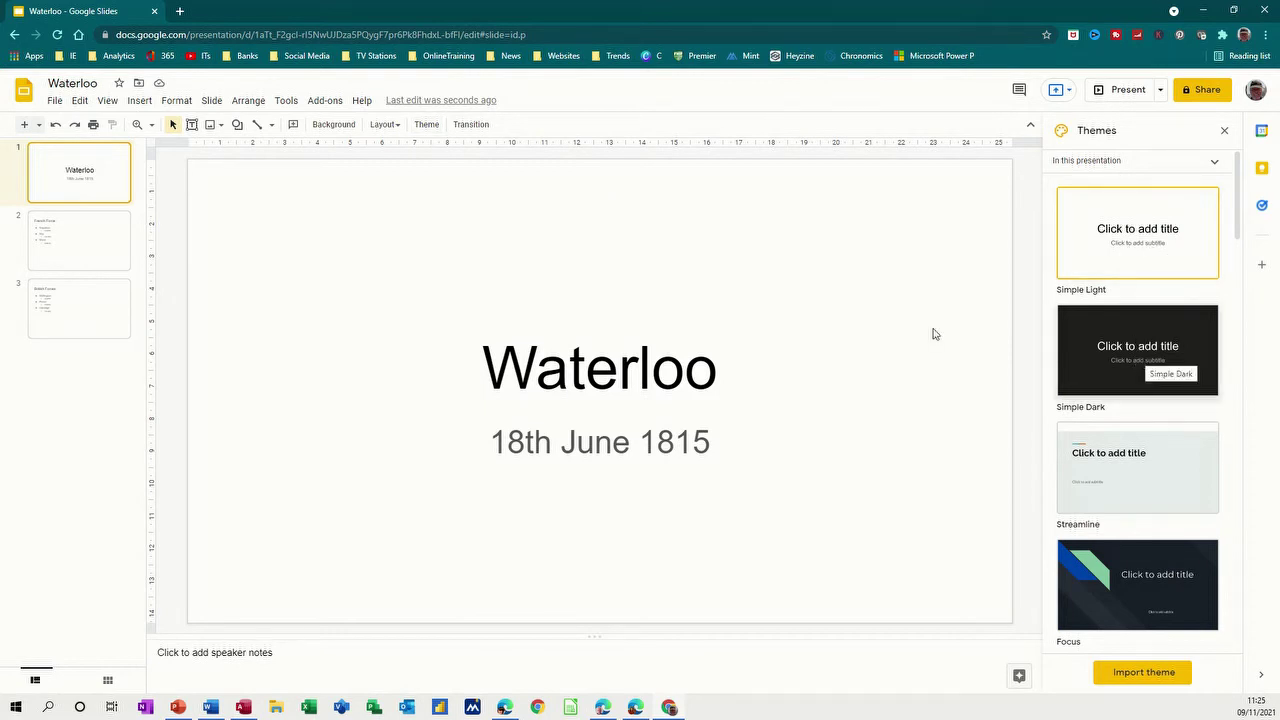
pyautogui.click(338, 126)
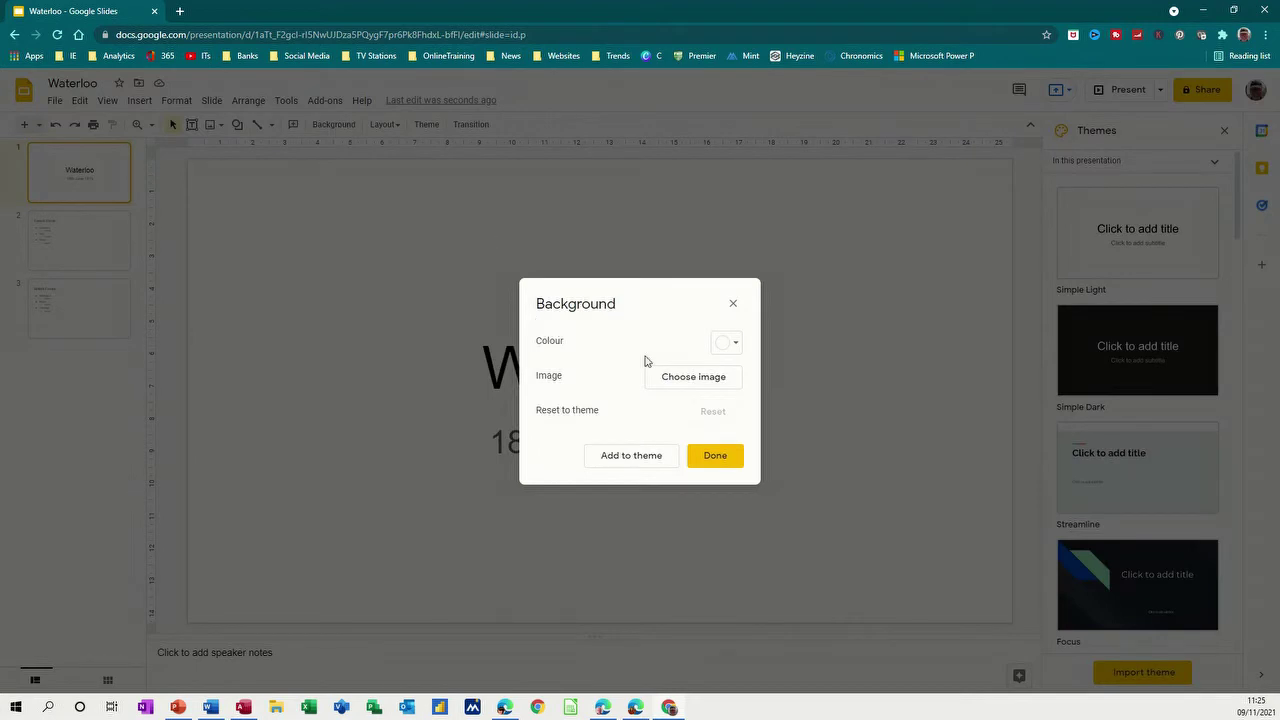
pyautogui.click(734, 346)
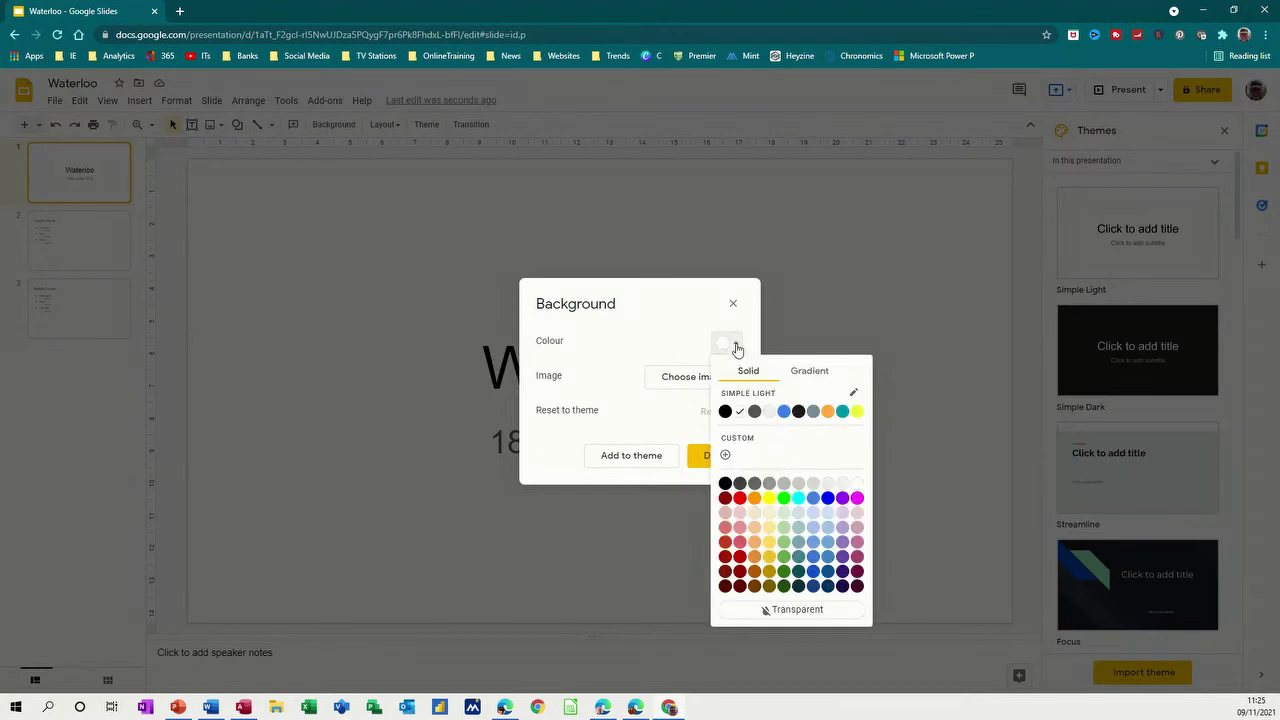
pyautogui.click(828, 498)
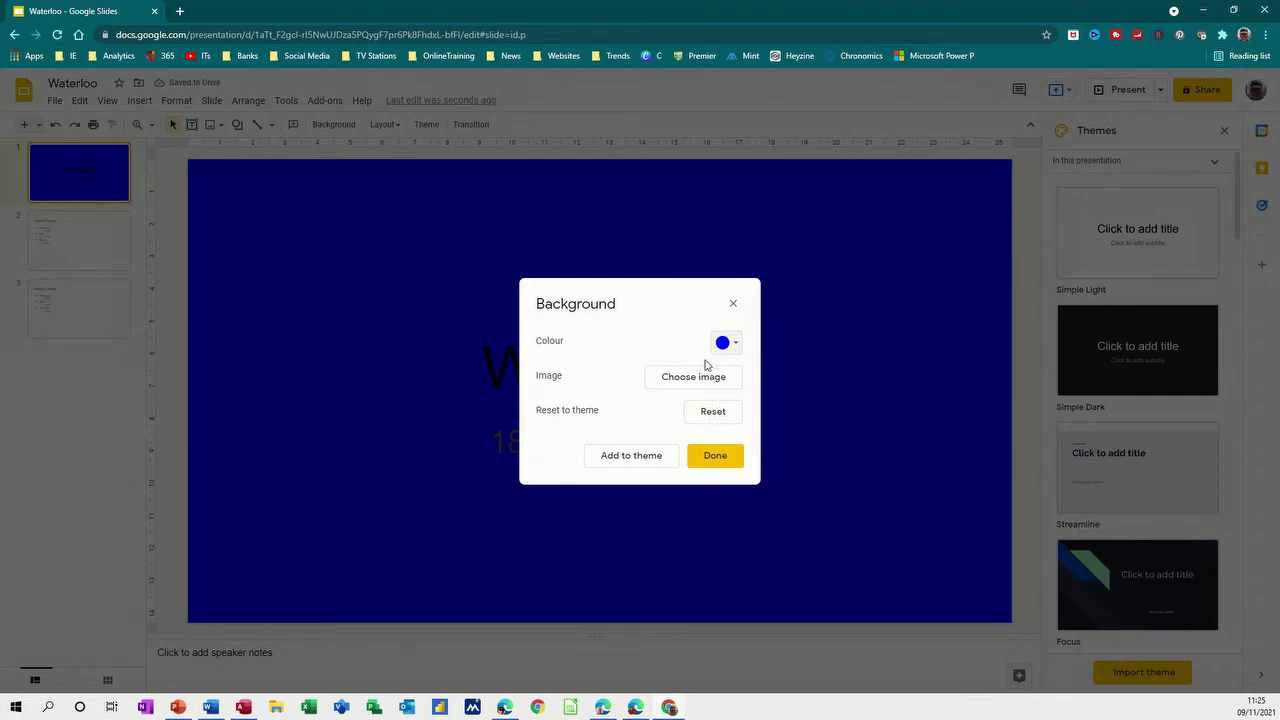
pyautogui.click(678, 381)
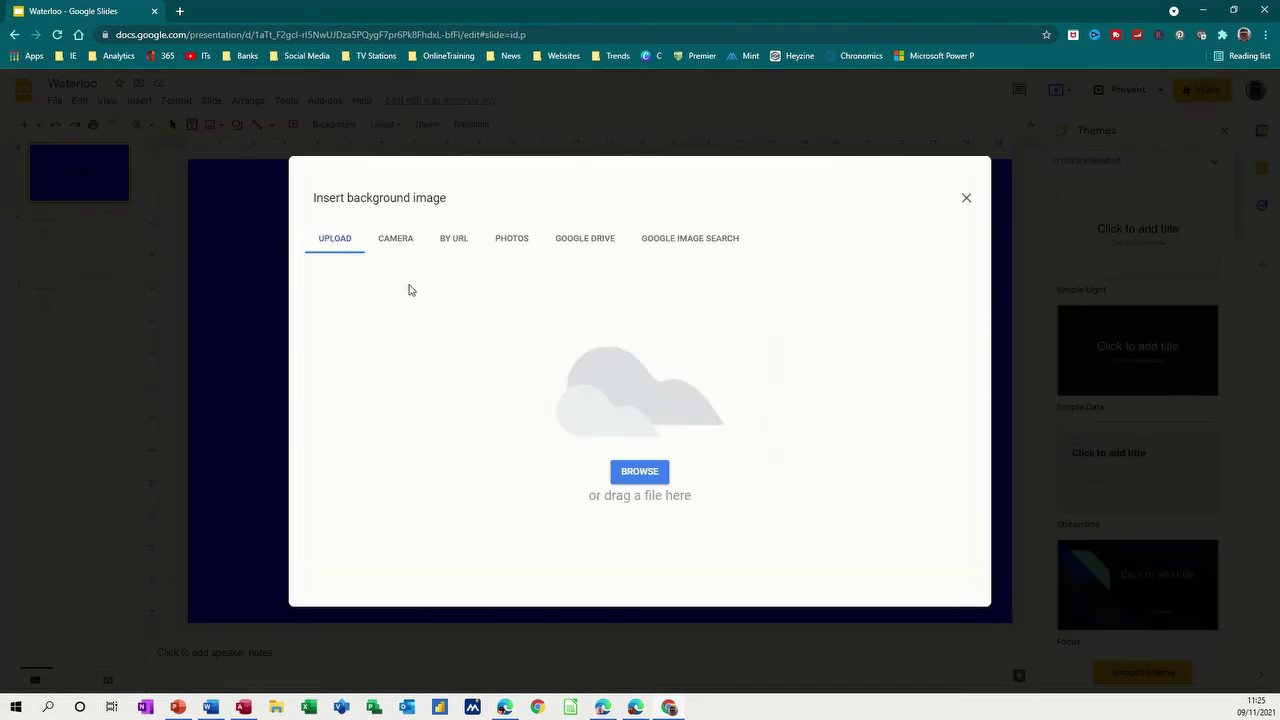
# Upload the Waterloo battle painting as background and add it to the theme for every slide.
pyautogui.click(631, 476)
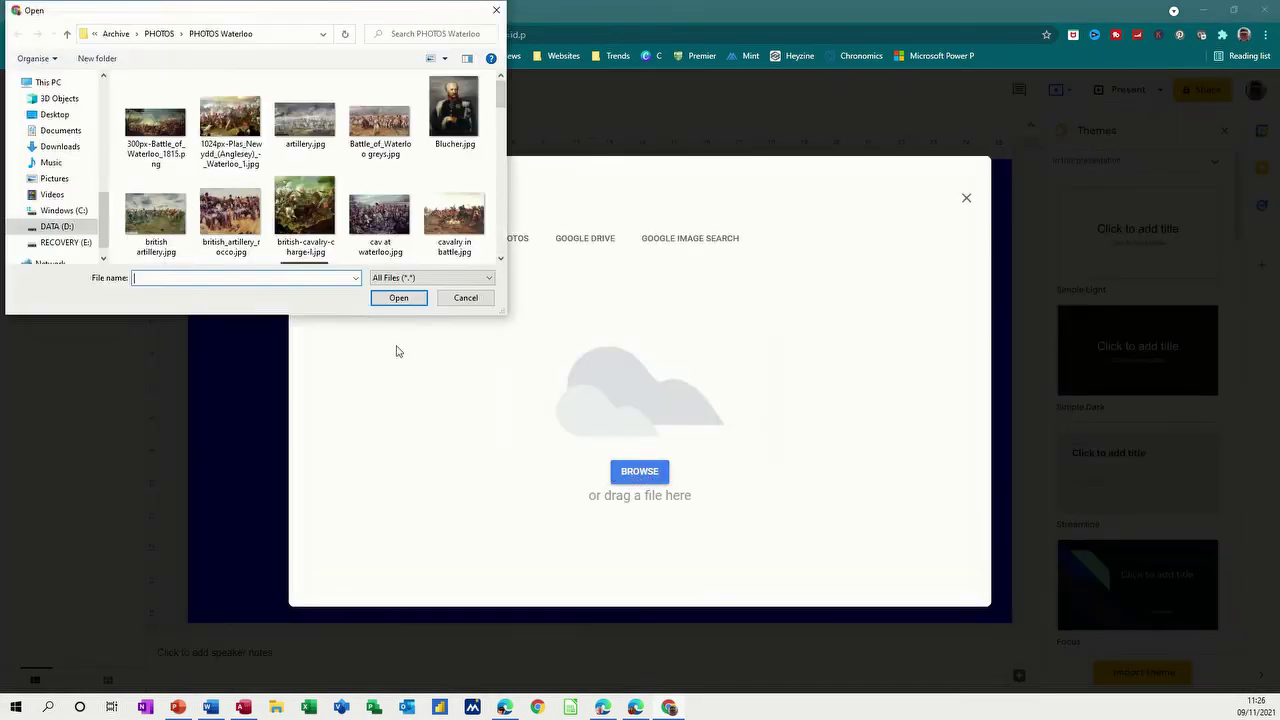
pyautogui.doubleClick(230, 120)
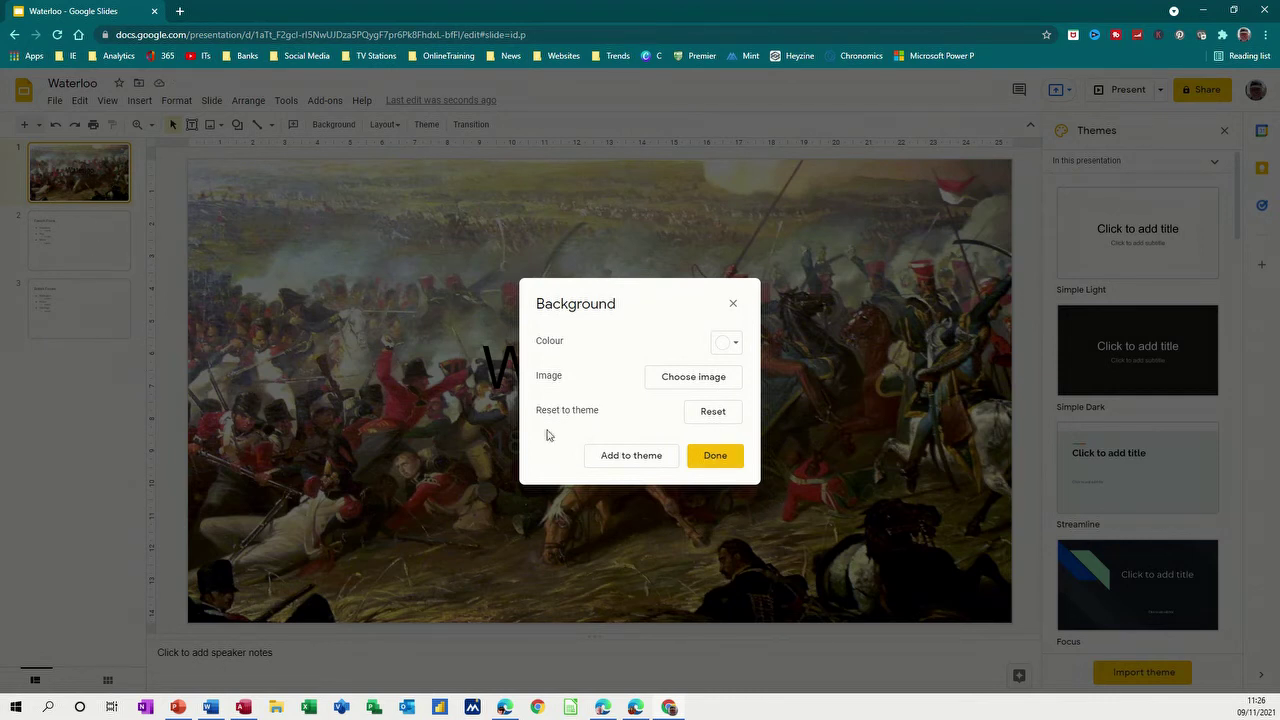
pyautogui.click(616, 458)
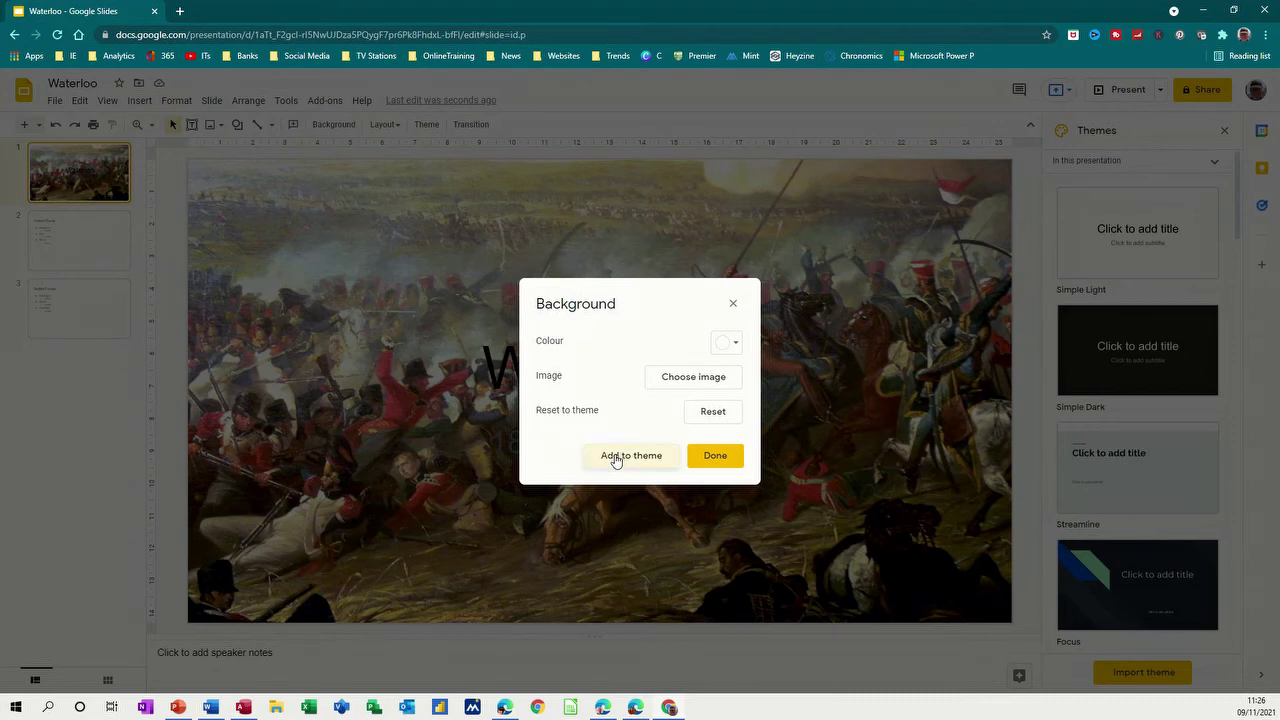
pyautogui.click(706, 462)
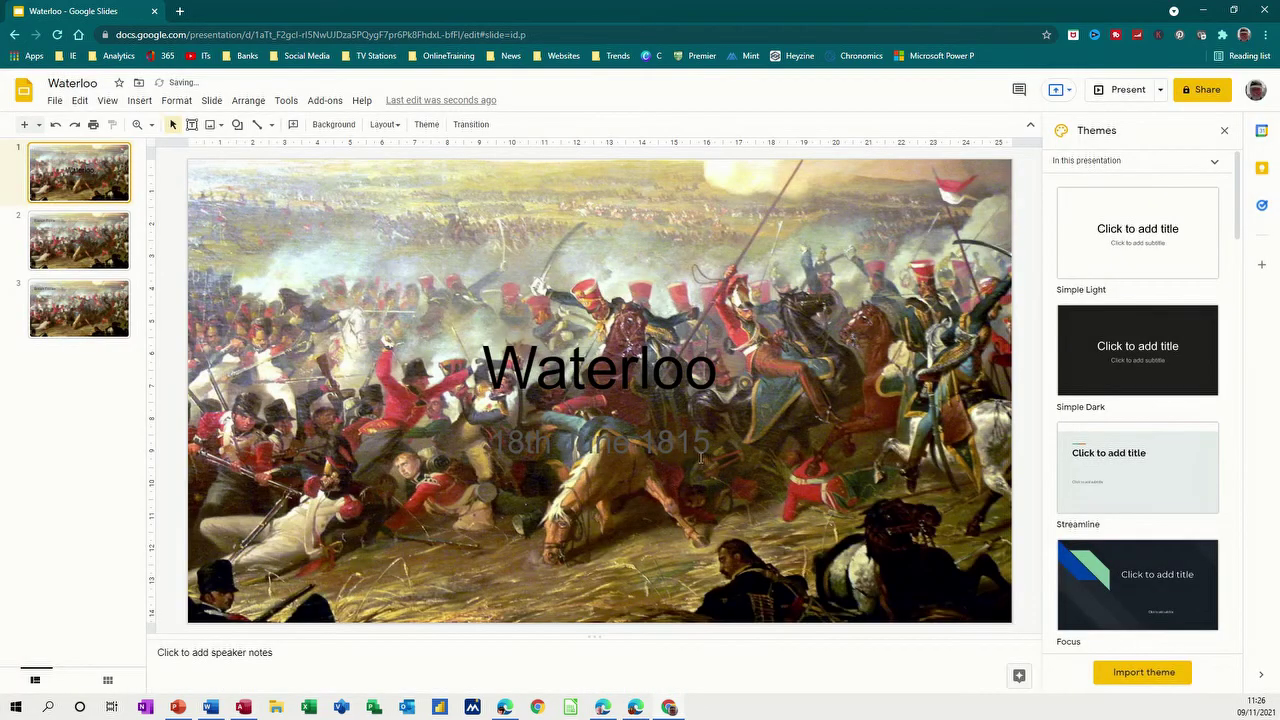
pyautogui.click(94, 253)
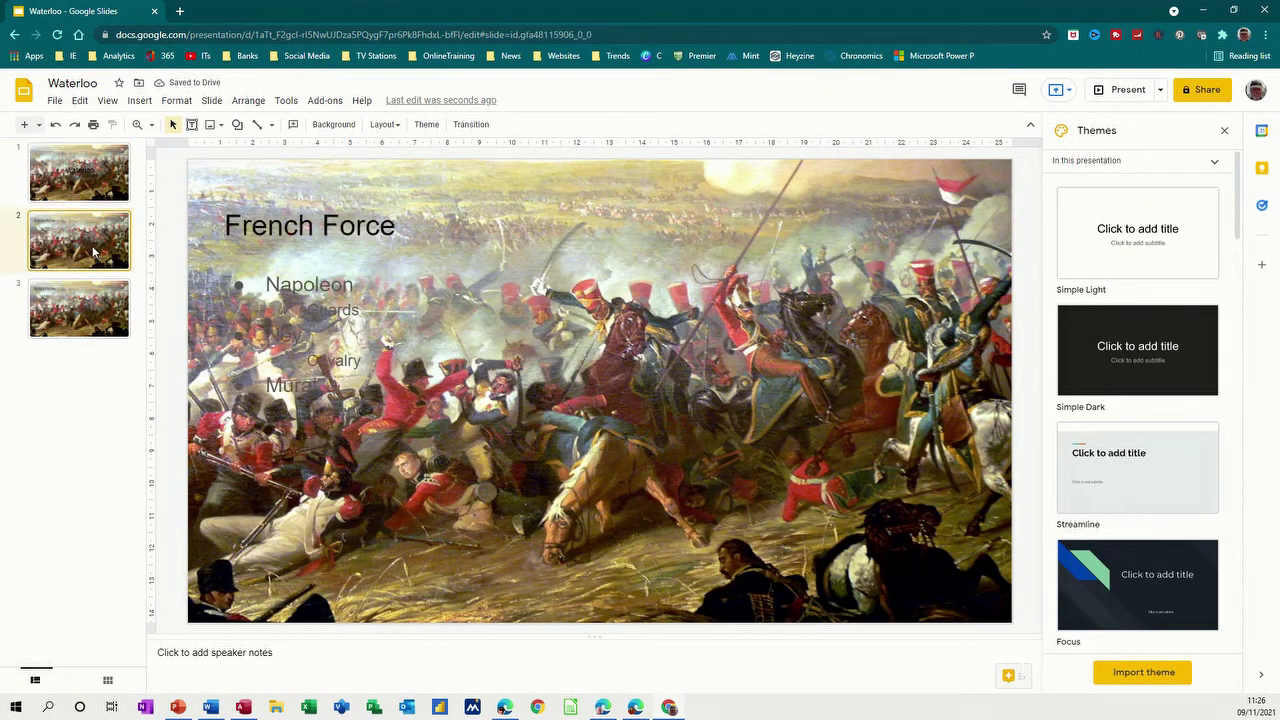
# Rename slide 2's title to 'French Forces' and colour its bullet text yellow.
pyautogui.click(399, 229)
pyautogui.write('s')
pyautogui.click(357, 285)
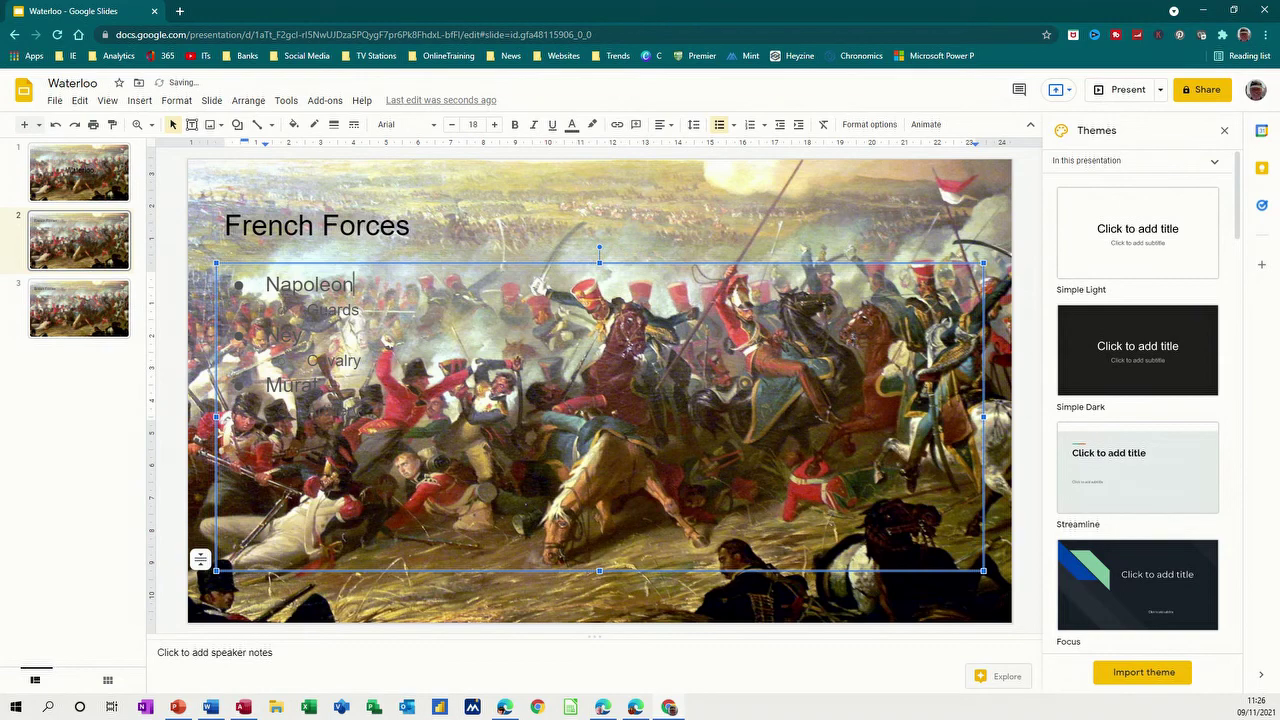
pyautogui.press('Home')
pyautogui.hotkey('shift', 'Down')
pyautogui.hotkey('shift', 'Down')
pyautogui.hotkey('shift', 'Down')
pyautogui.hotkey('shift', 'Down')
pyautogui.hotkey('shift', 'Down')
pyautogui.hotkey('shift', 'Down')
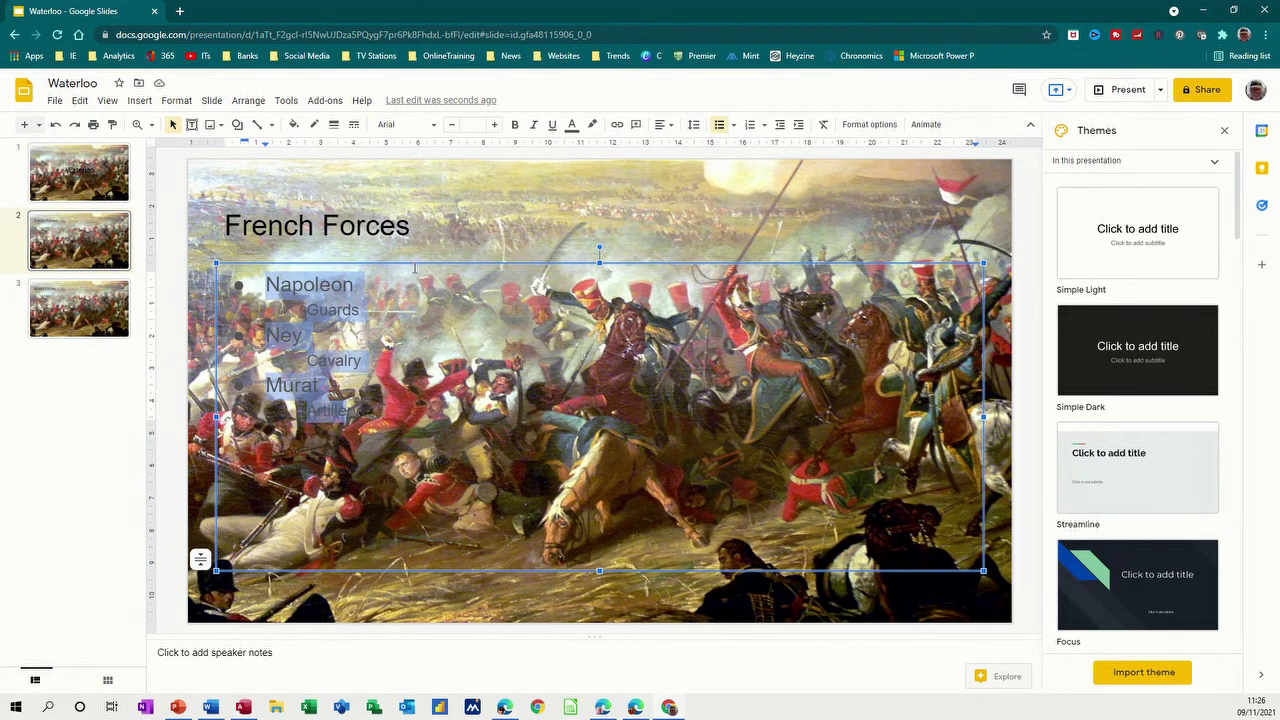
pyautogui.click(572, 124)
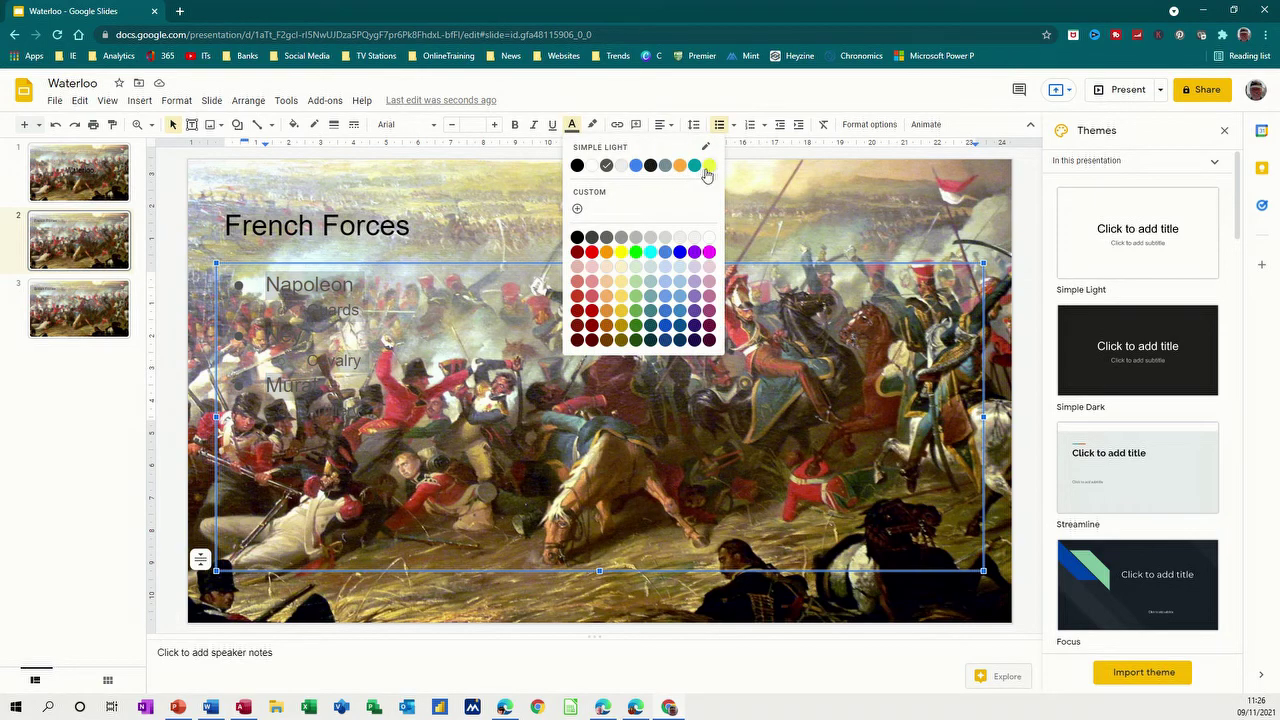
pyautogui.click(707, 168)
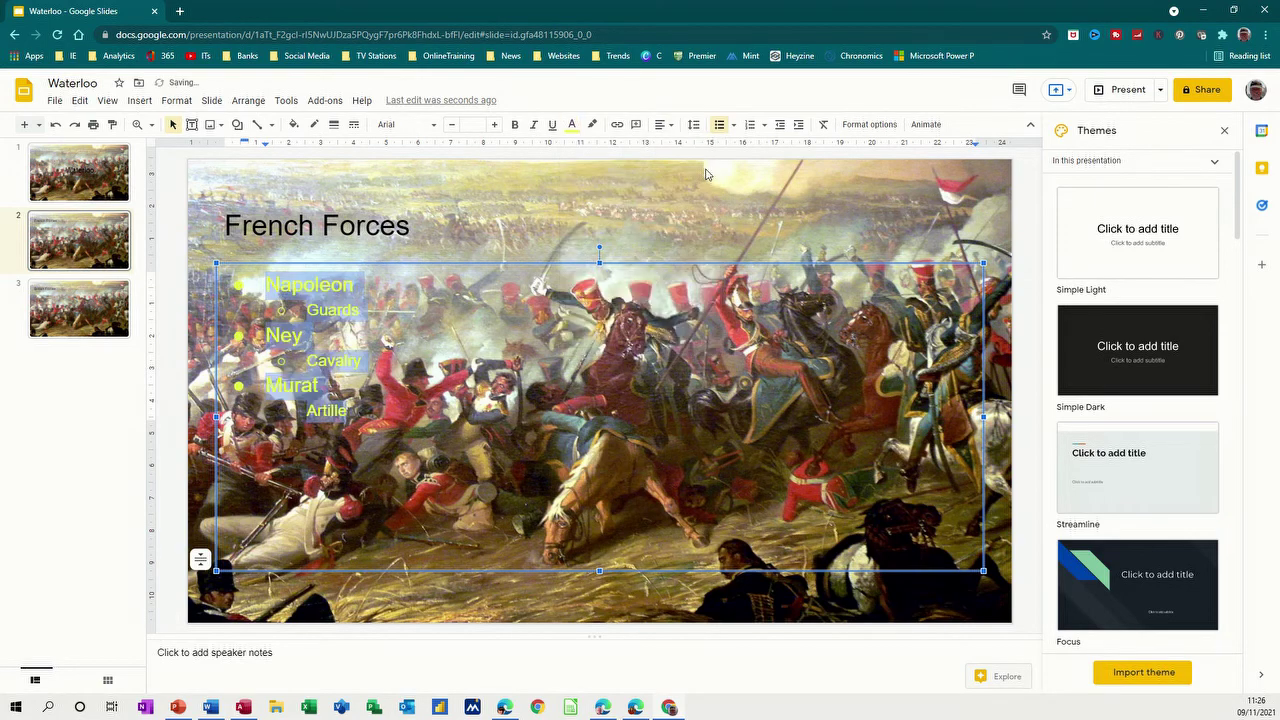
pyautogui.click(572, 124)
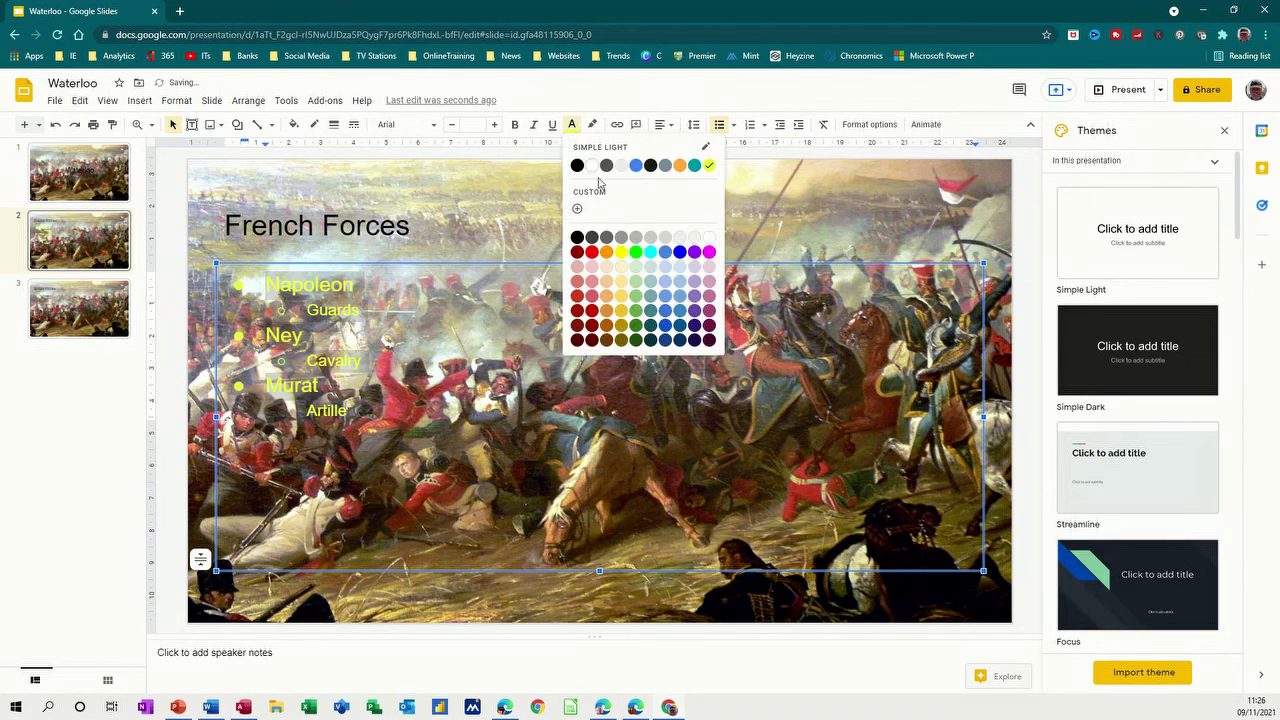
pyautogui.click(608, 254)
pyautogui.click(574, 127)
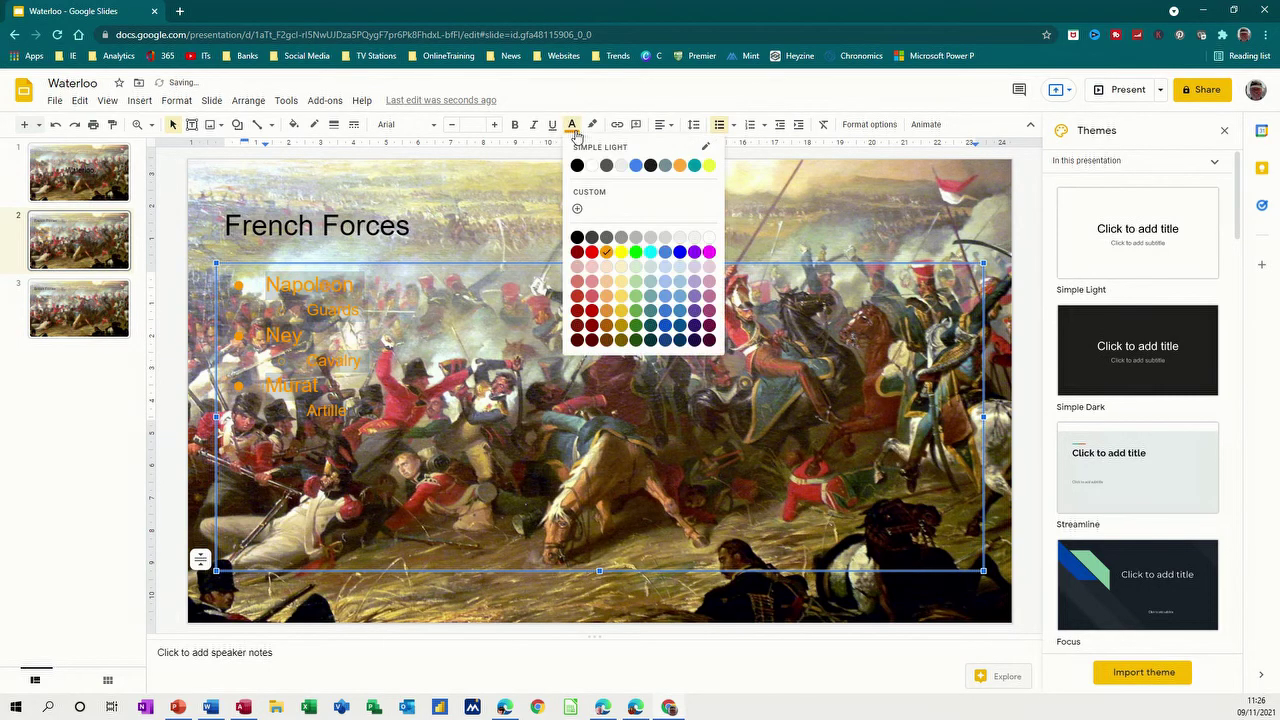
pyautogui.click(621, 252)
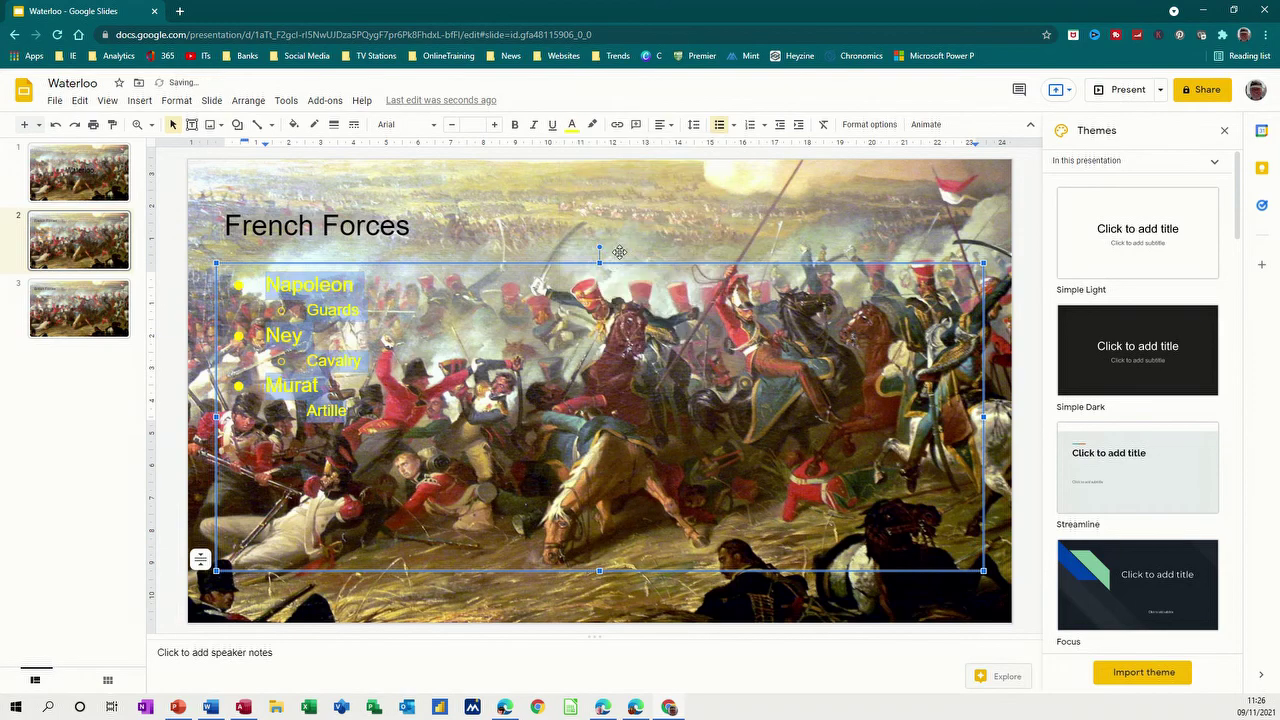
# Shift the French Forces title box slightly left and make the title yellow.
pyautogui.click(107, 308)
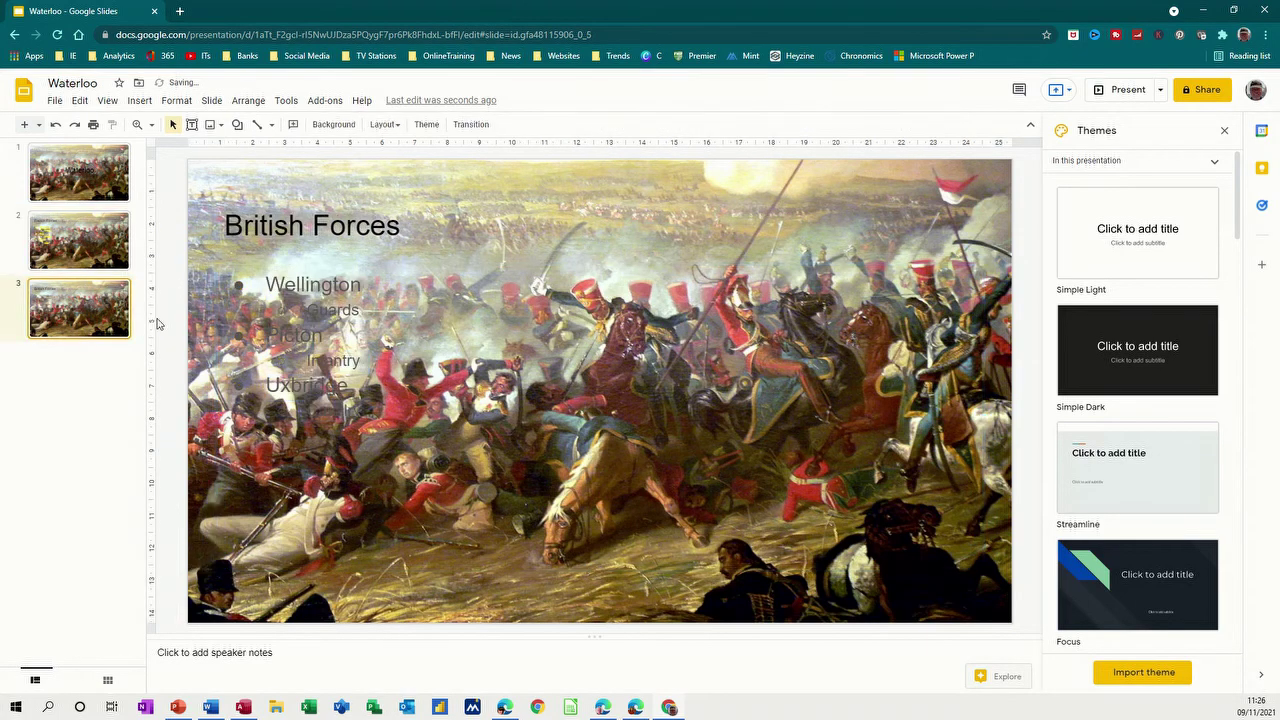
pyautogui.click(127, 243)
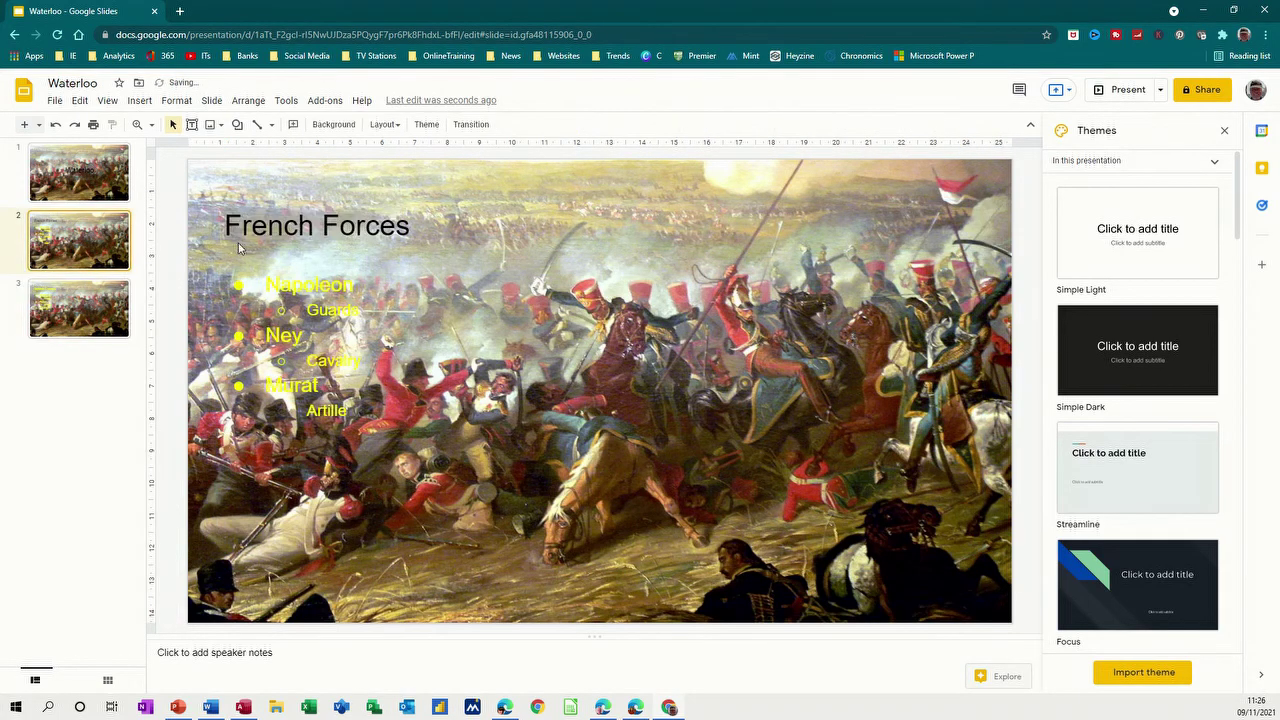
pyautogui.moveTo(414, 230); pyautogui.dragTo(224, 226)
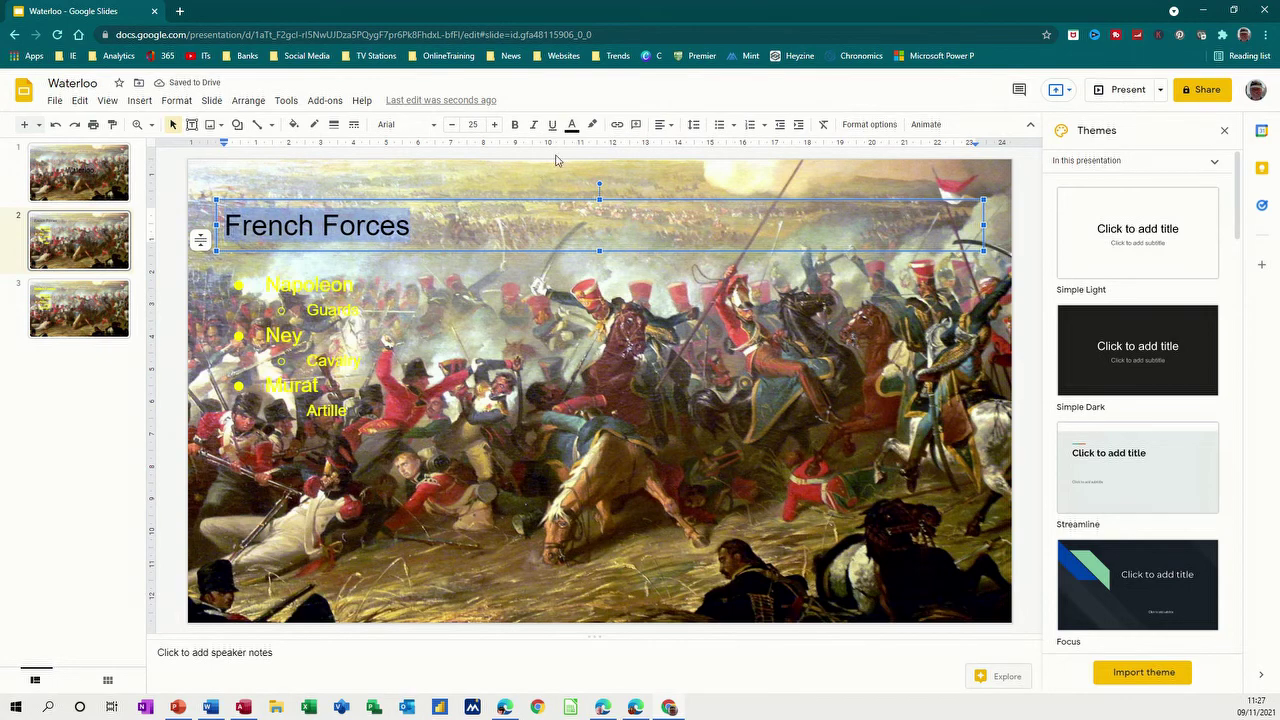
pyautogui.click(572, 127)
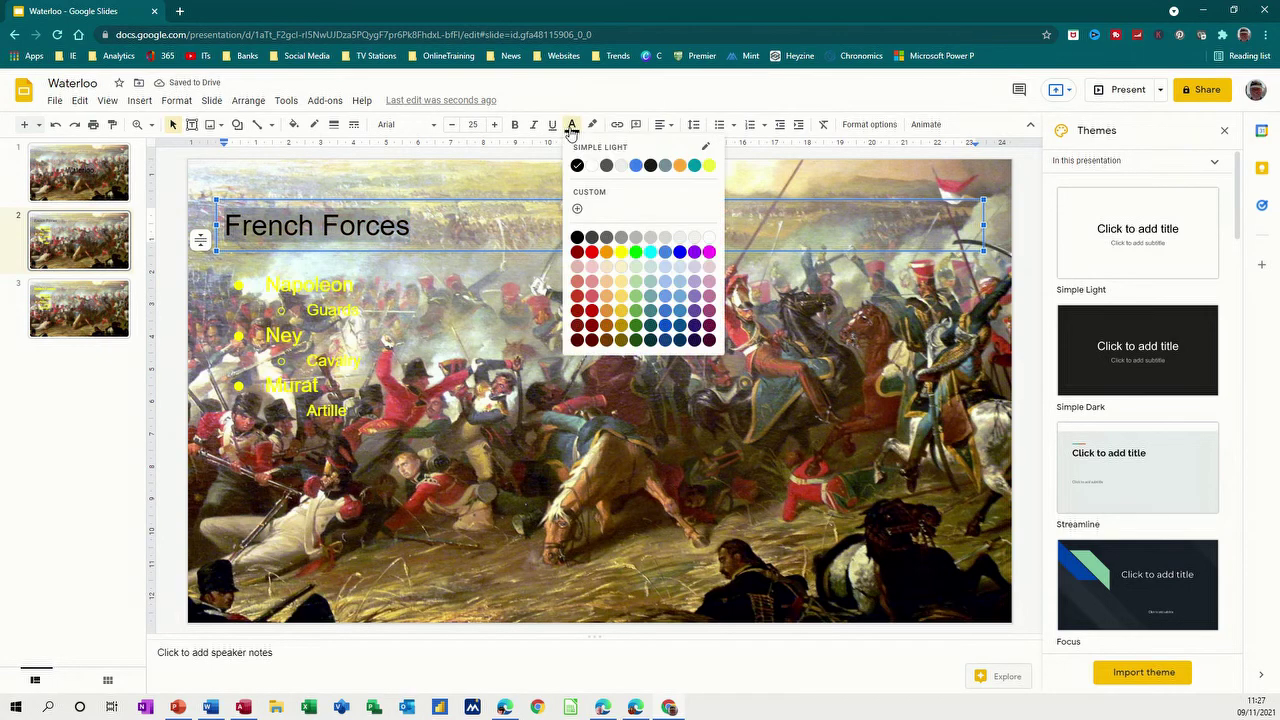
pyautogui.click(621, 251)
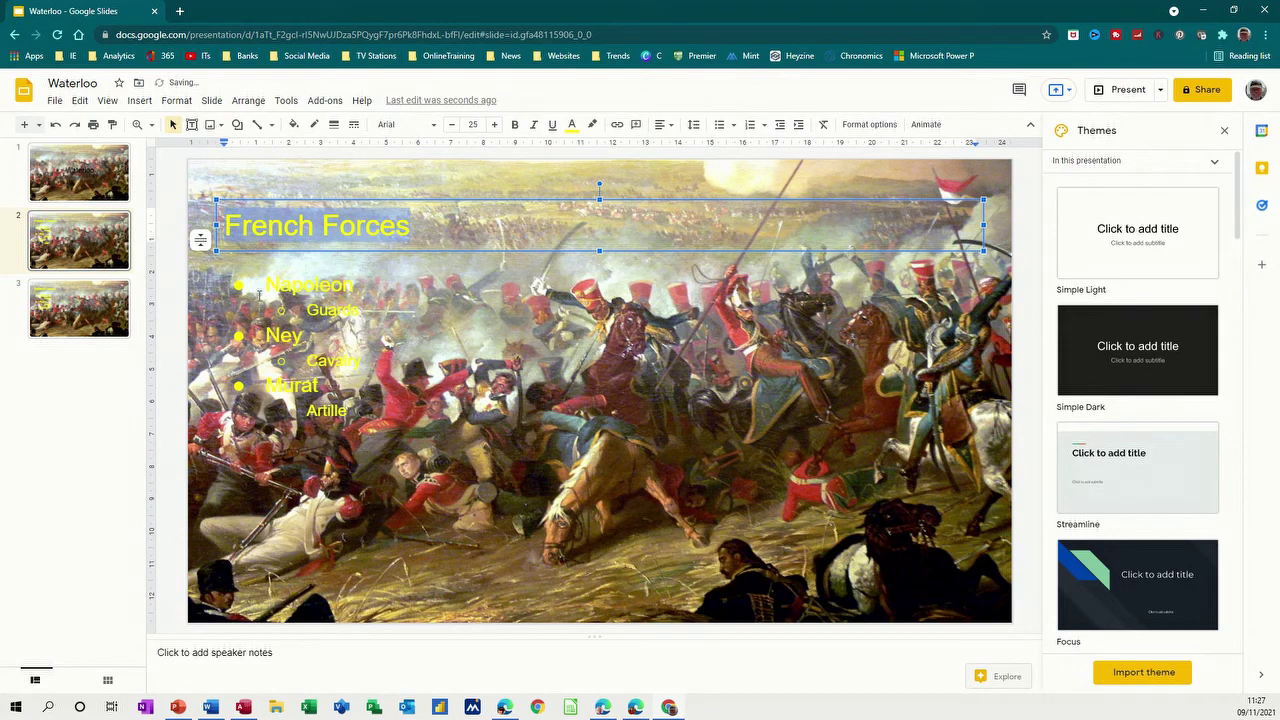
pyautogui.click(79, 172)
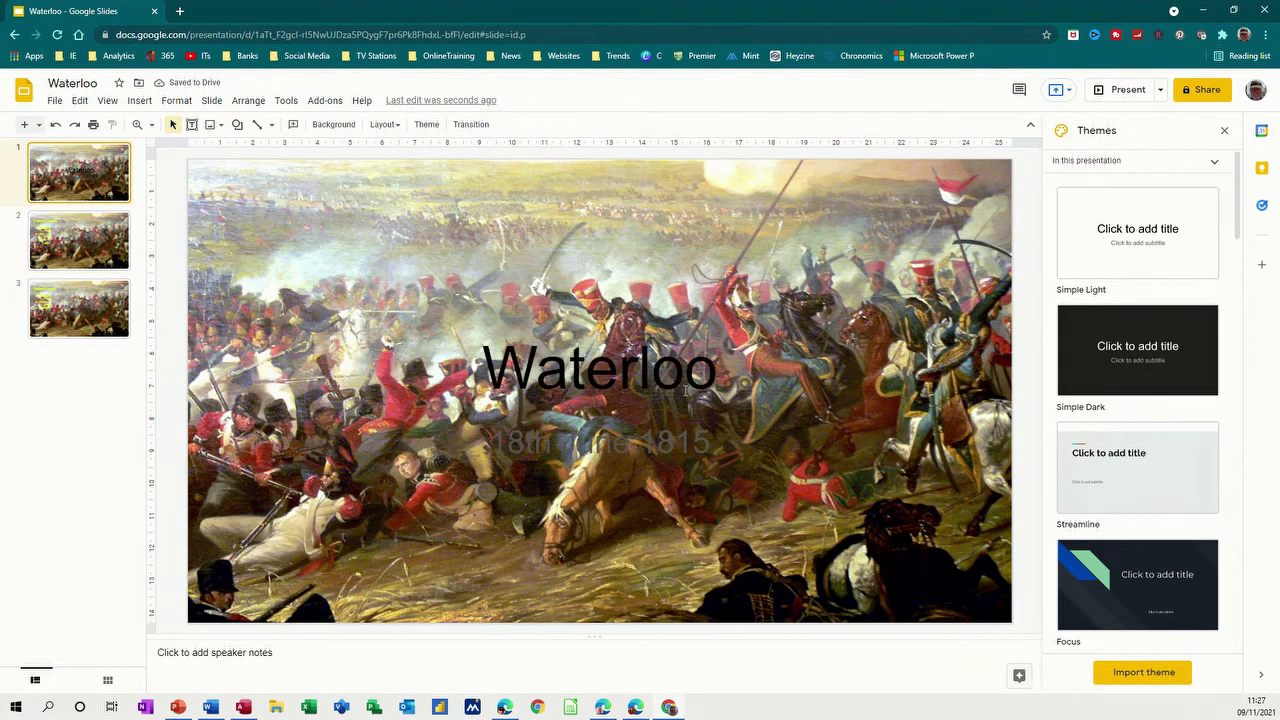
# Colour the title 'Waterloo' and the subtitle '18th June 1815' yellow.
pyautogui.click(686, 392)
pyautogui.moveTo(718, 370); pyautogui.dragTo(480, 366)
pyautogui.click(572, 125)
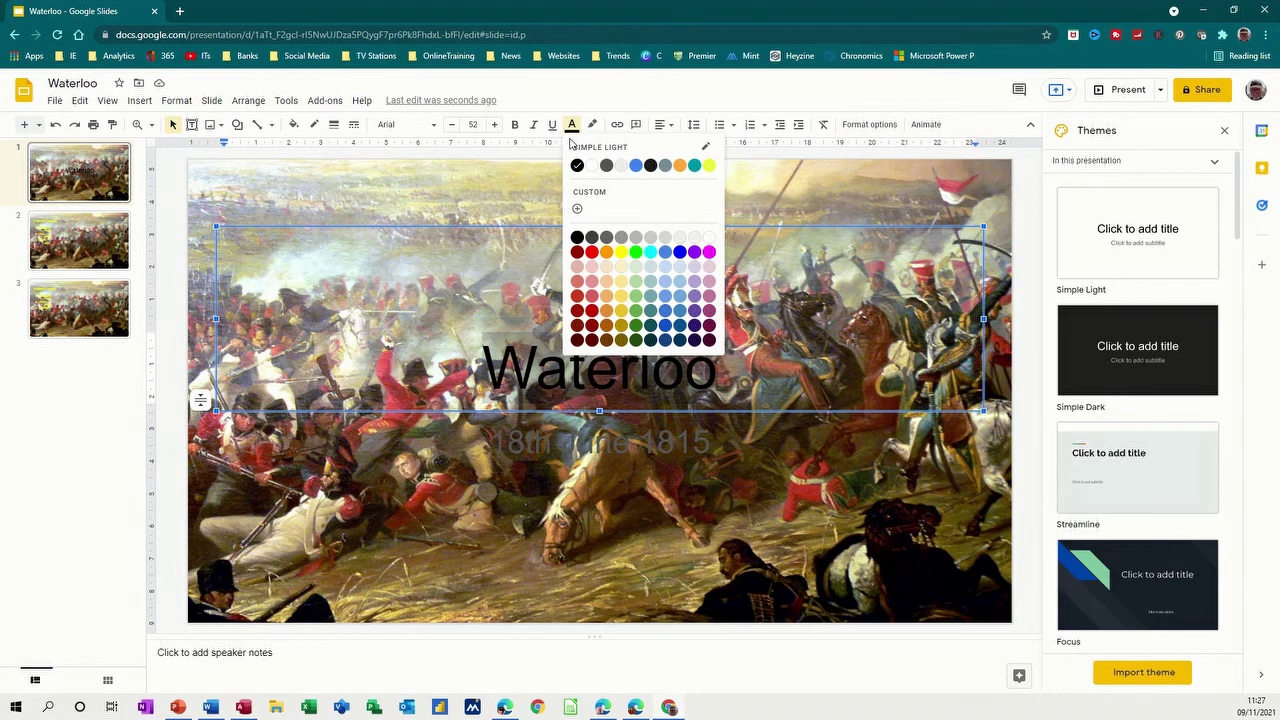
pyautogui.click(621, 251)
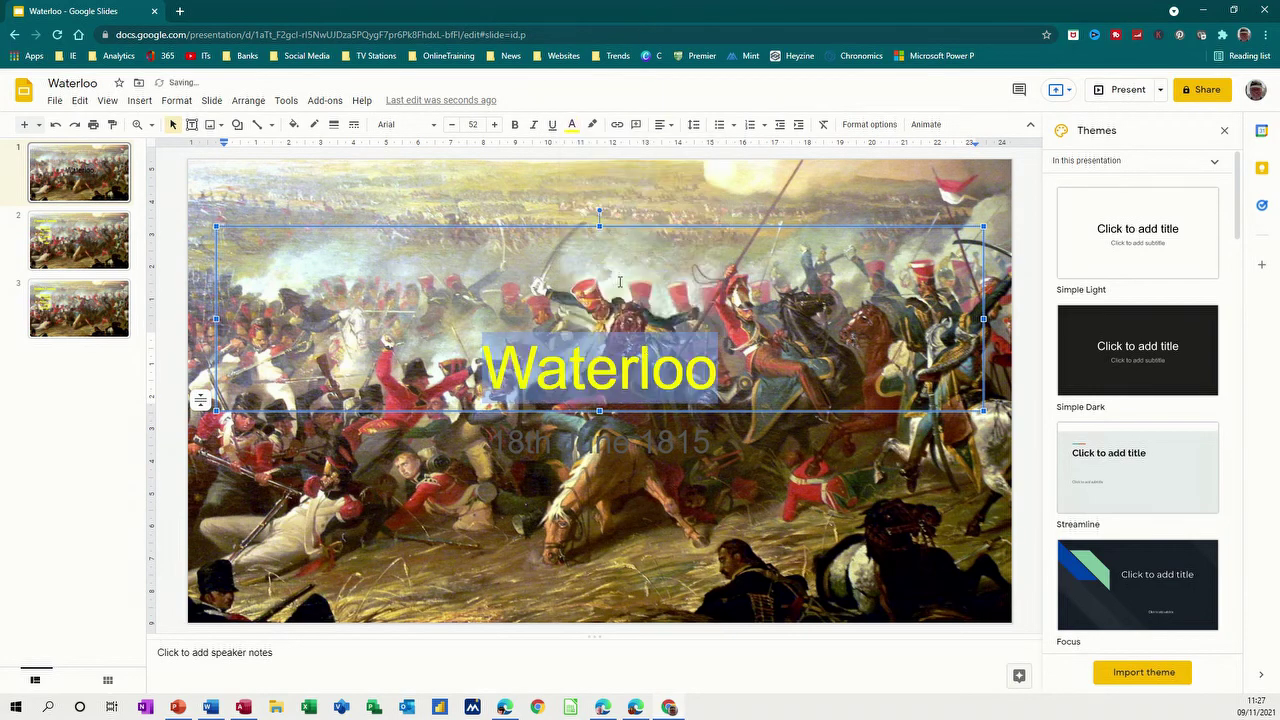
pyautogui.click(710, 442)
pyautogui.moveTo(708, 444); pyautogui.dragTo(489, 444)
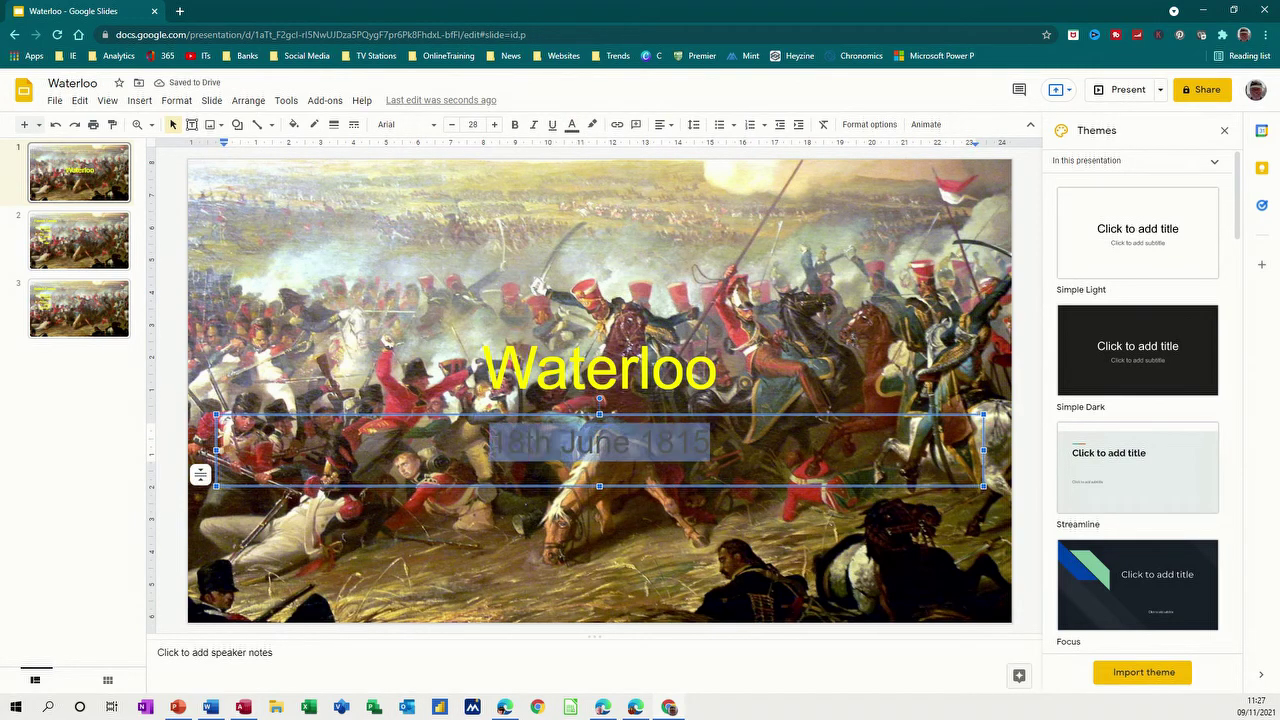
pyautogui.click(572, 126)
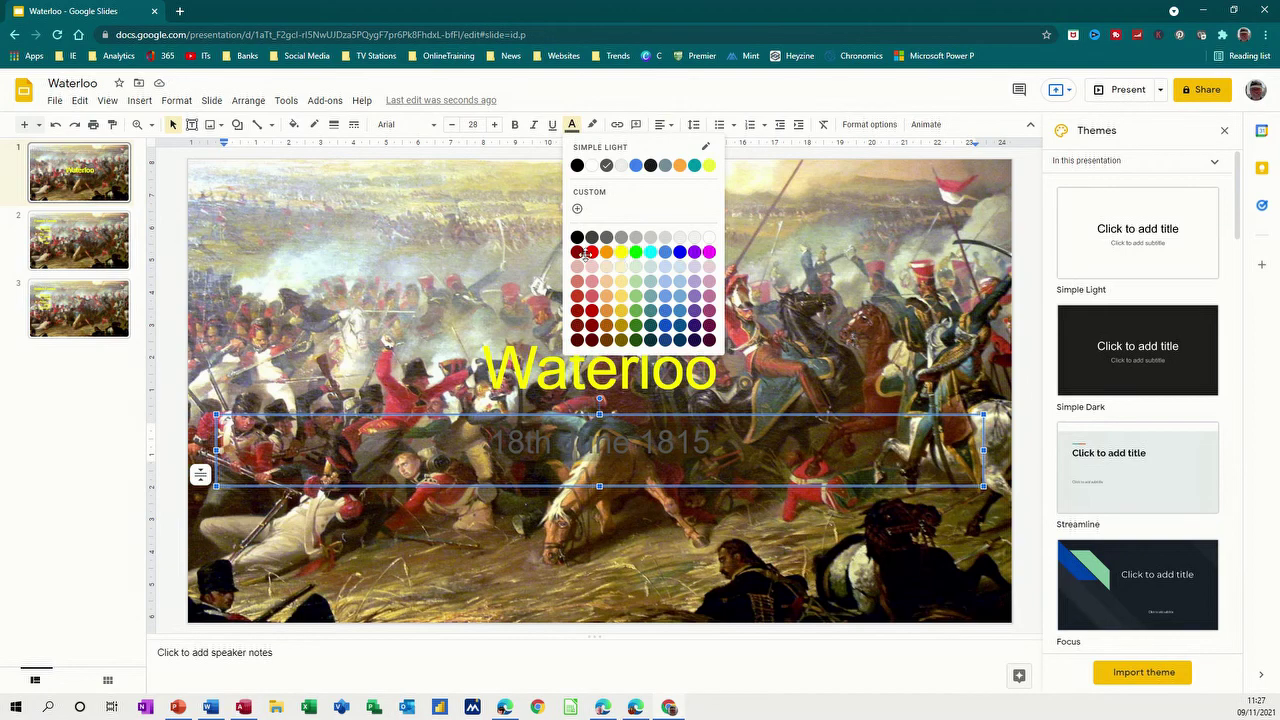
pyautogui.click(620, 252)
pyautogui.click(440, 279)
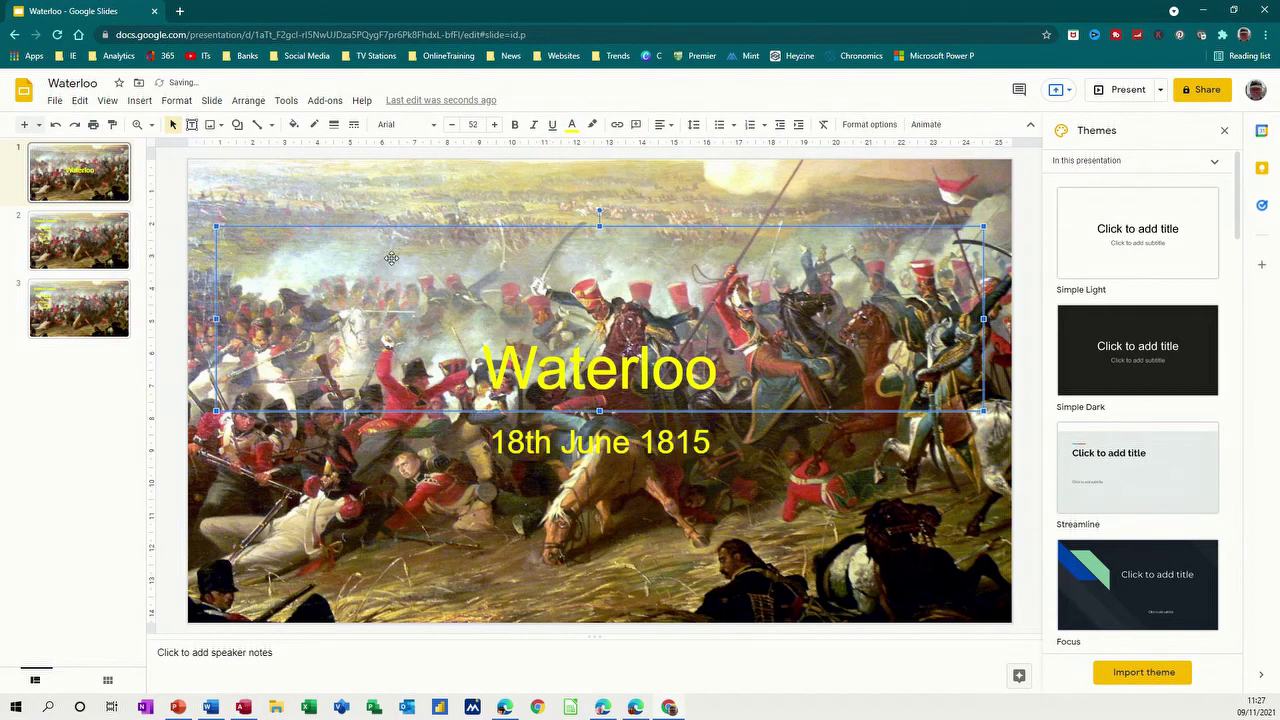
pyautogui.click(192, 276)
# Set hougoumont-doors-600.jpg as the background image and add it to the theme for all slides.
pyautogui.click(333, 124)
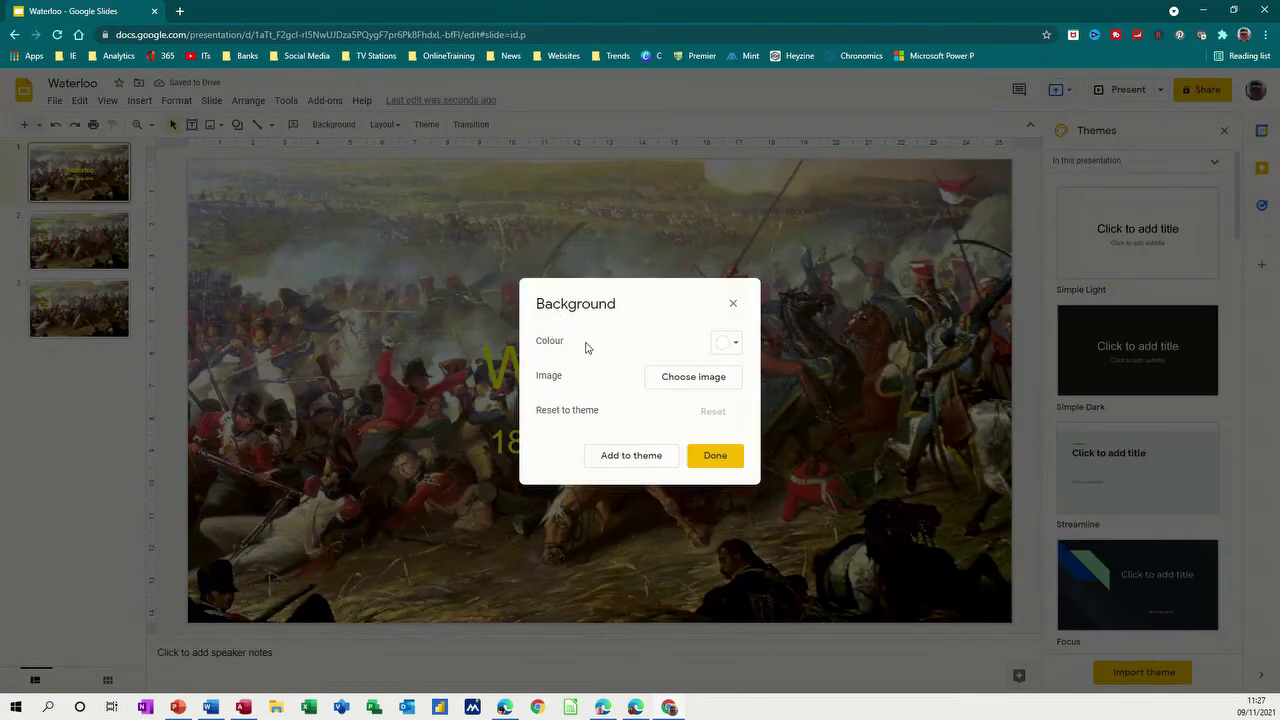
pyautogui.click(662, 382)
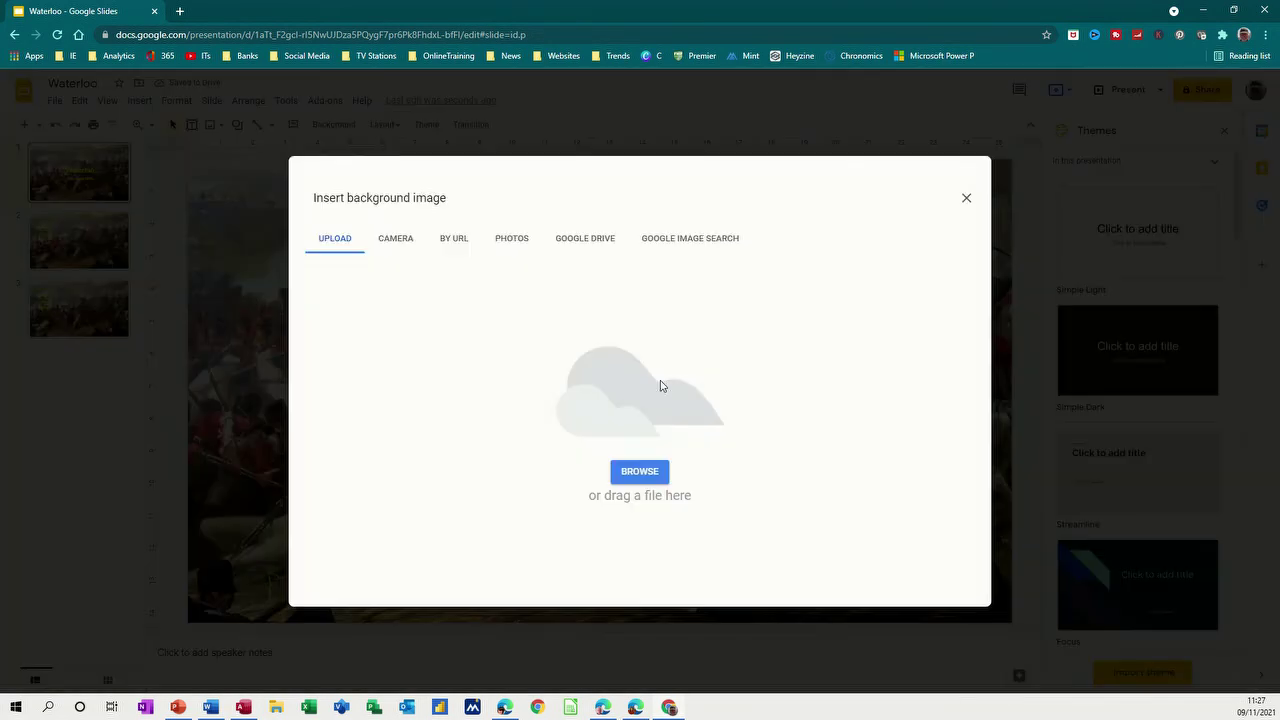
pyautogui.click(630, 472)
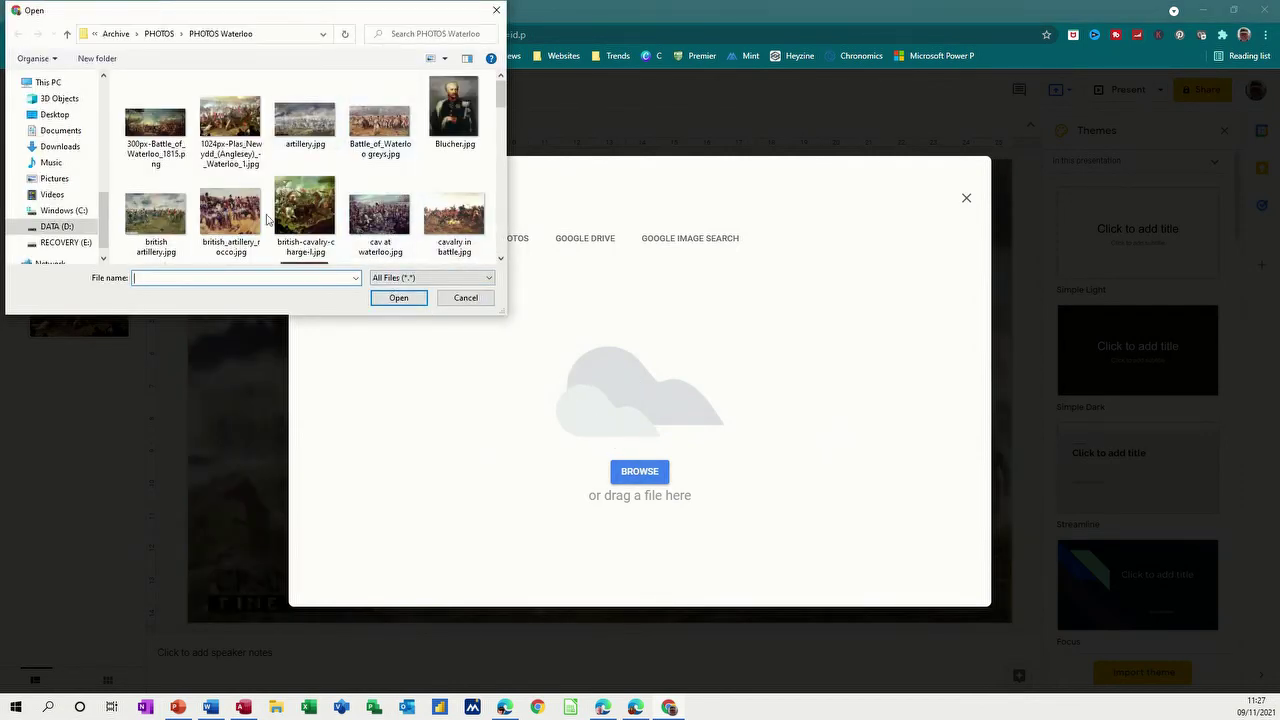
pyautogui.moveTo(500, 260); pyautogui.dragTo(500, 261)
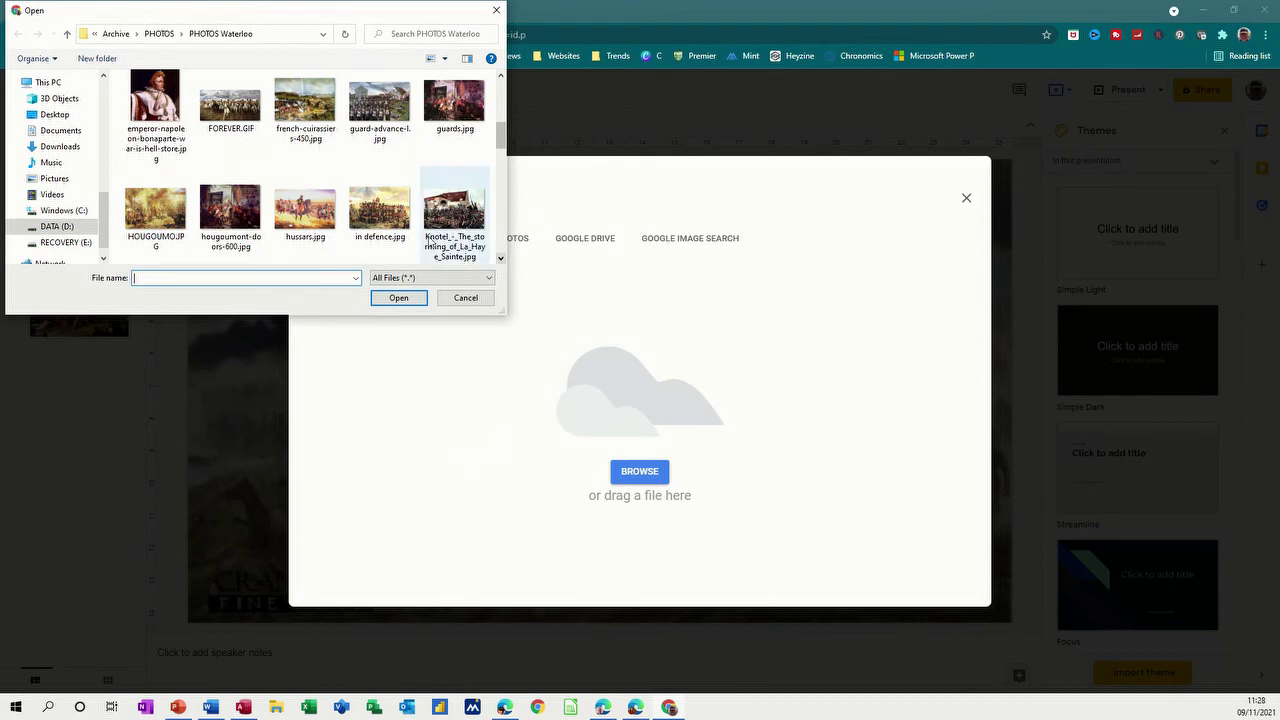
pyautogui.click(236, 206)
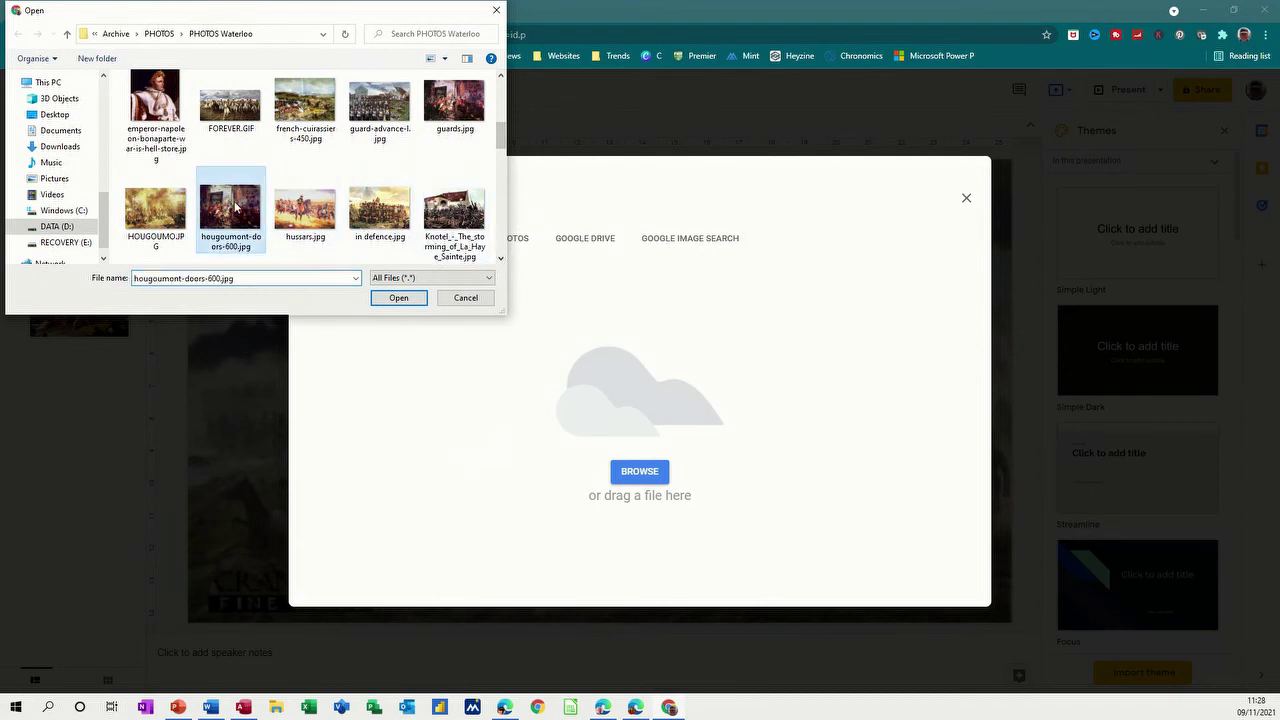
pyautogui.click(399, 296)
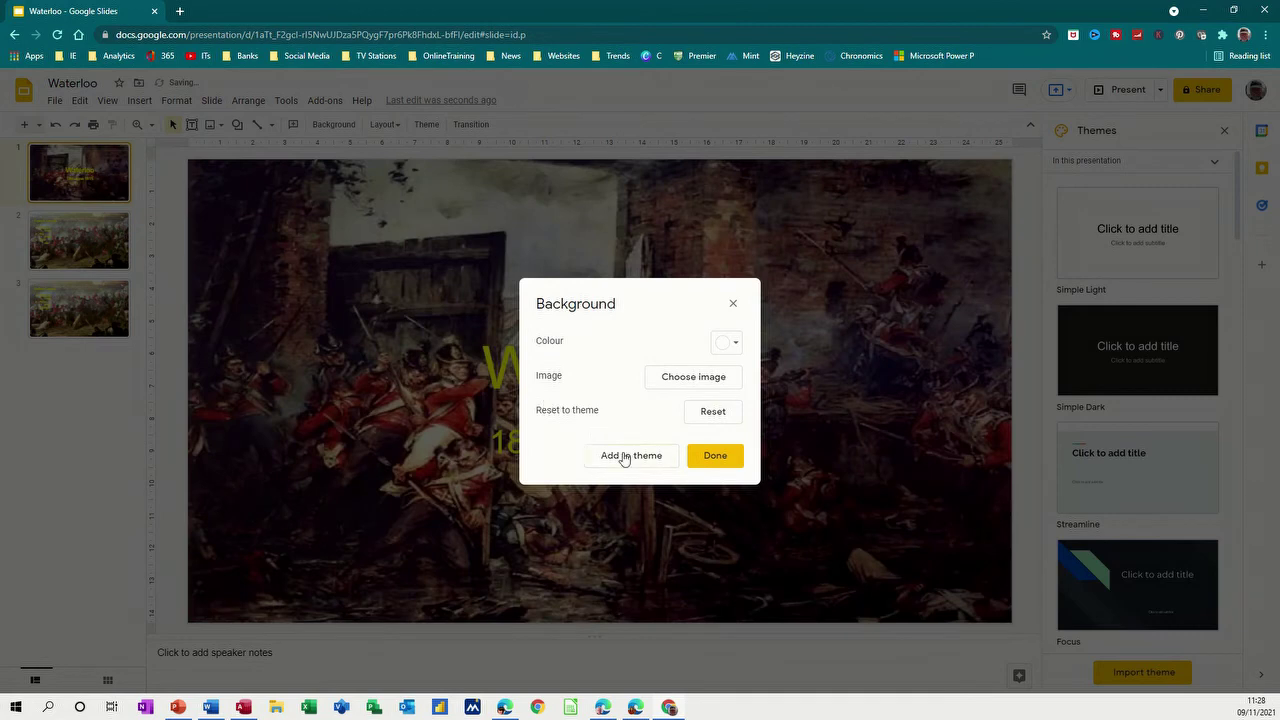
pyautogui.click(624, 458)
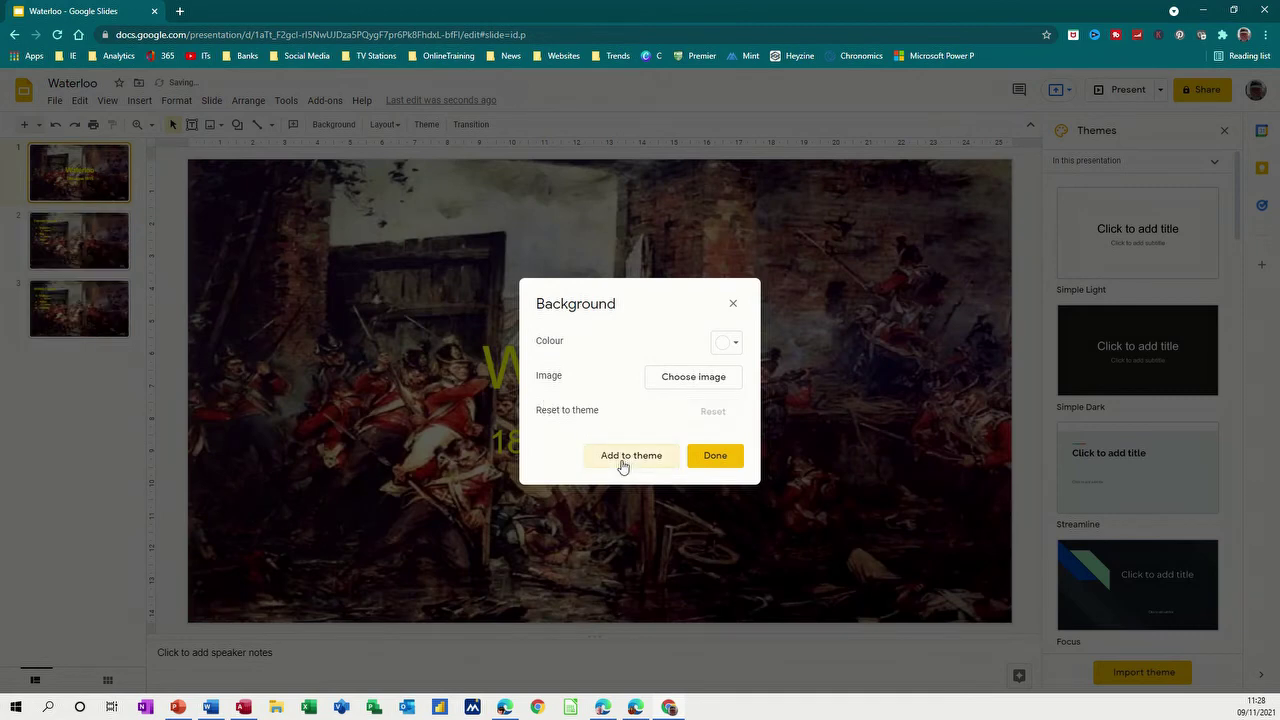
pyautogui.click(714, 459)
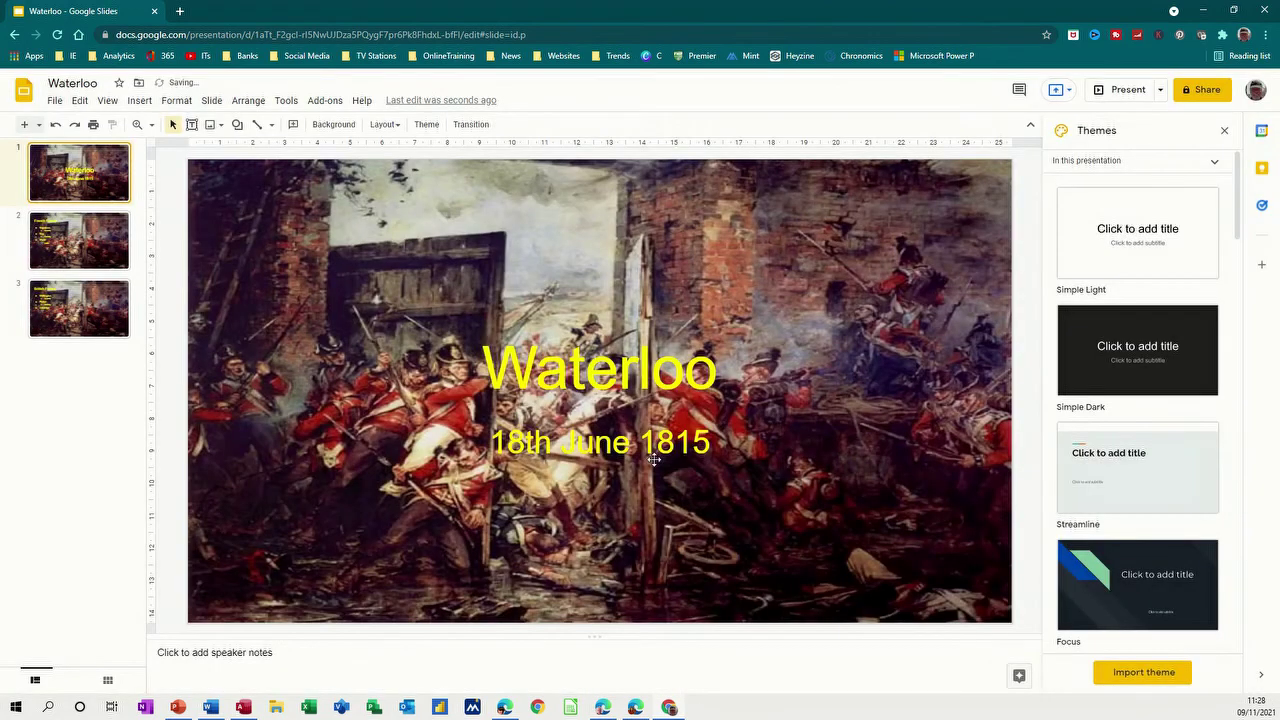
pyautogui.click(100, 250)
# Check the Waterloo, French Forces and British Forces backgrounds, briefly viewing the layout choices, ending on British Forces.
pyautogui.click(99, 312)
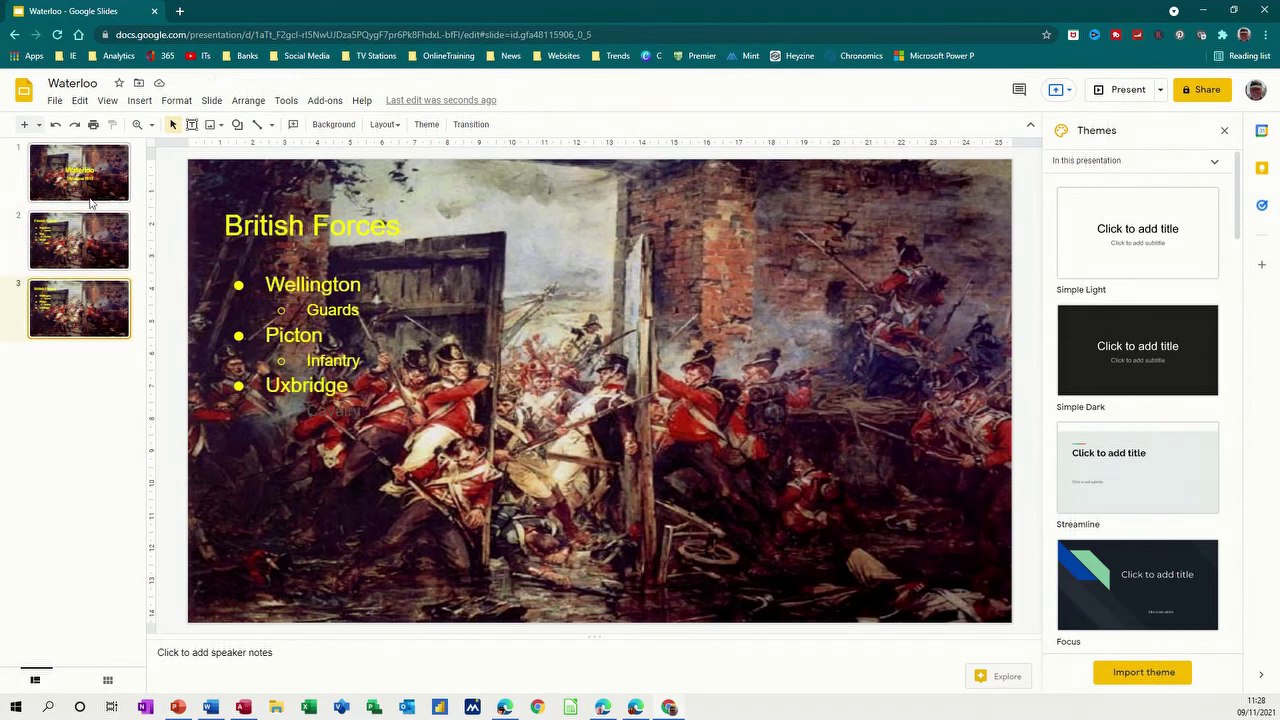
pyautogui.click(93, 195)
pyautogui.click(93, 245)
pyautogui.click(97, 302)
pyautogui.click(398, 130)
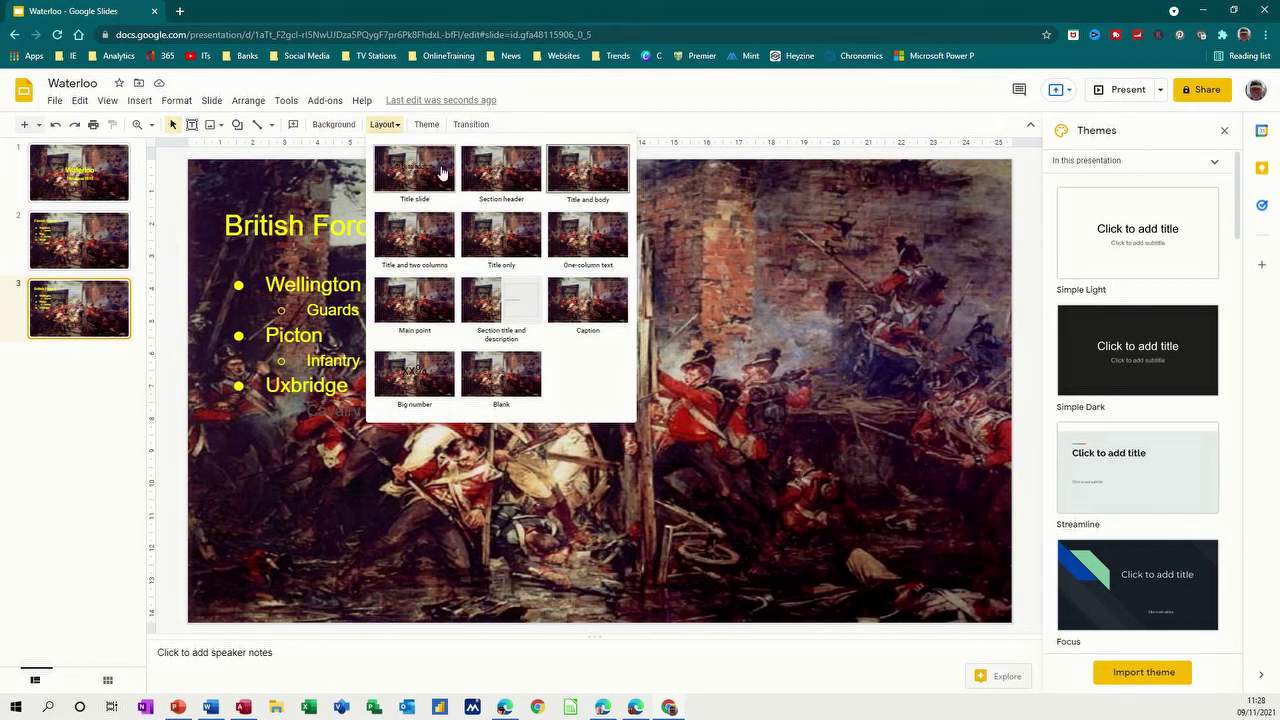
pyautogui.click(417, 130)
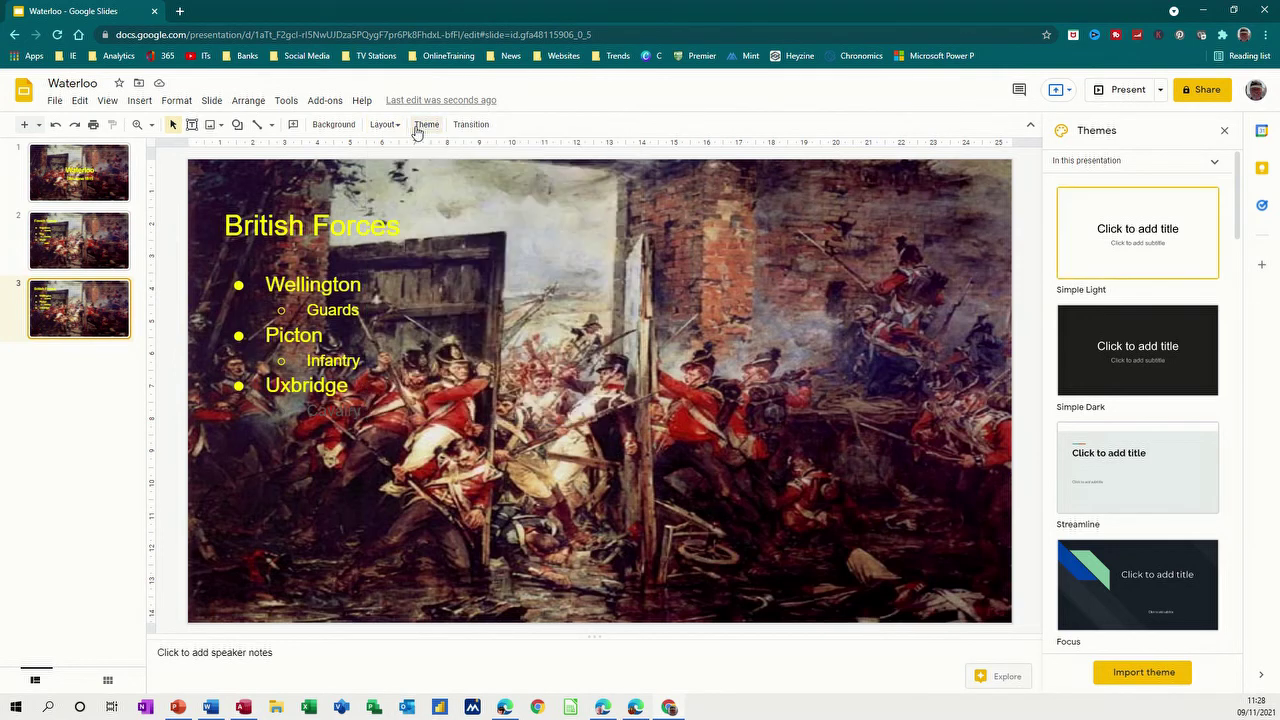
# Apply a fast Dissolve transition to all three slides and preview it on the Waterloo title slide.
pyautogui.click(466, 128)
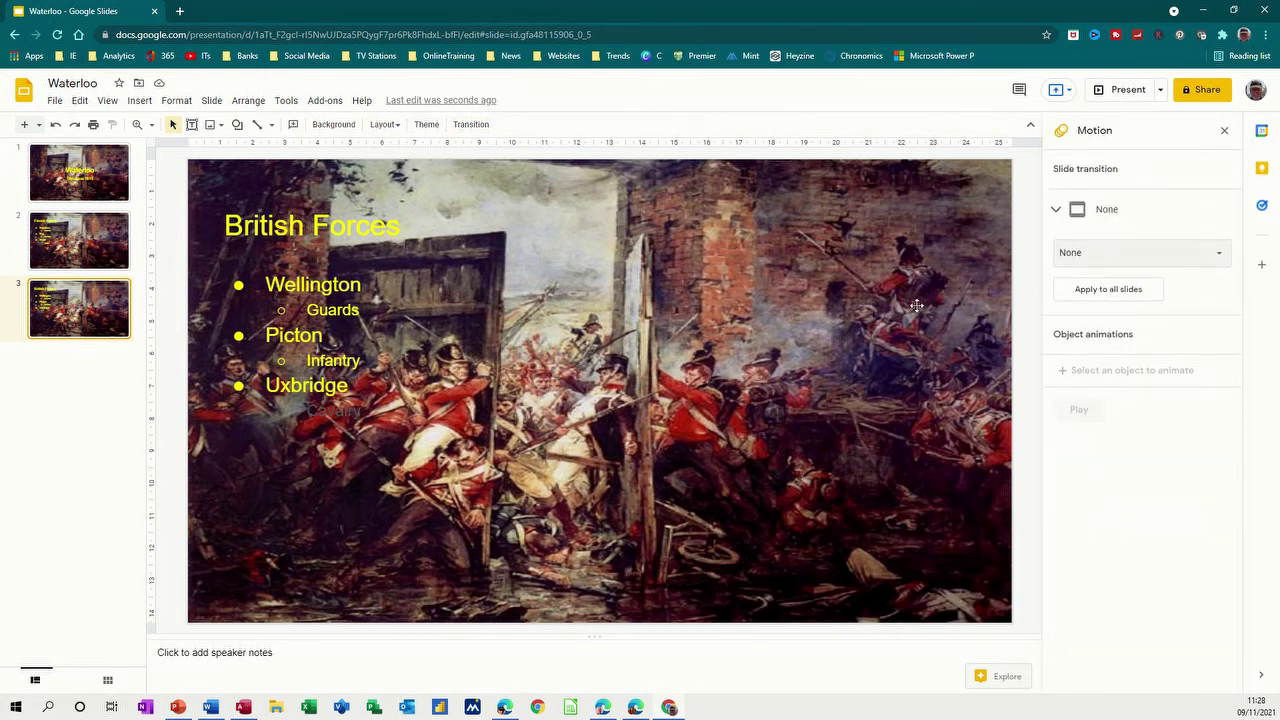
pyautogui.click(120, 180)
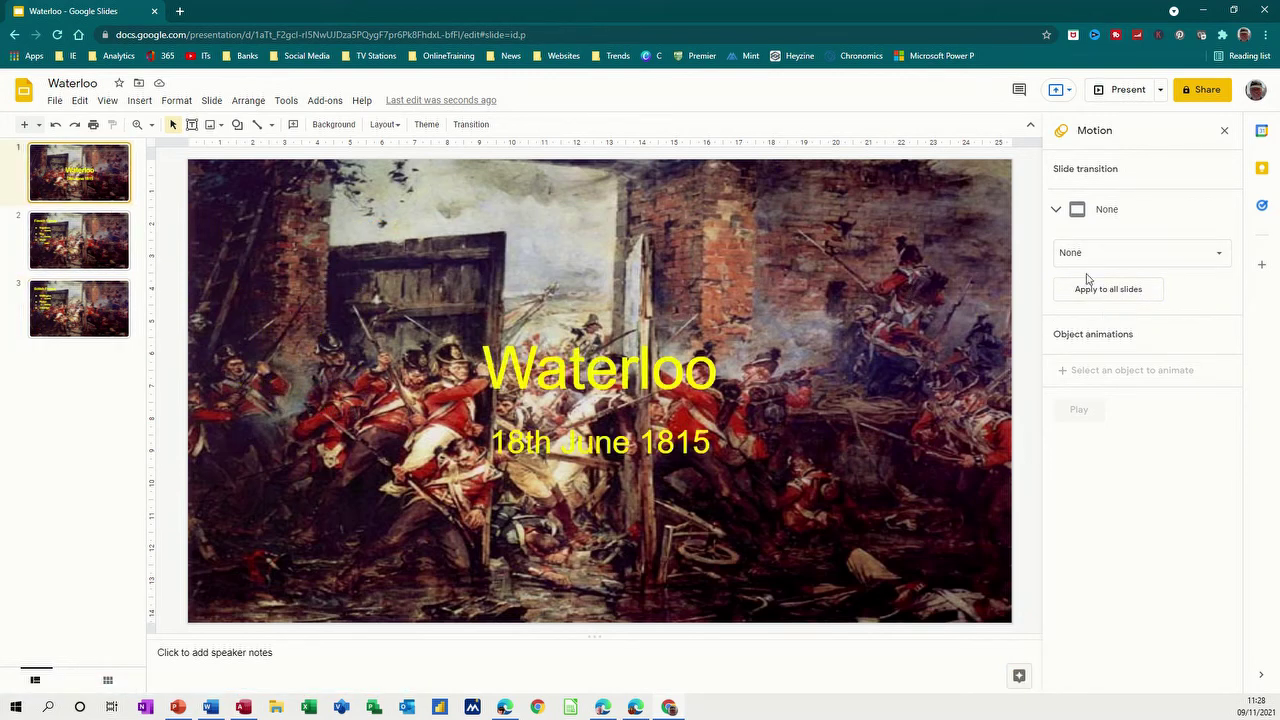
pyautogui.click(1204, 262)
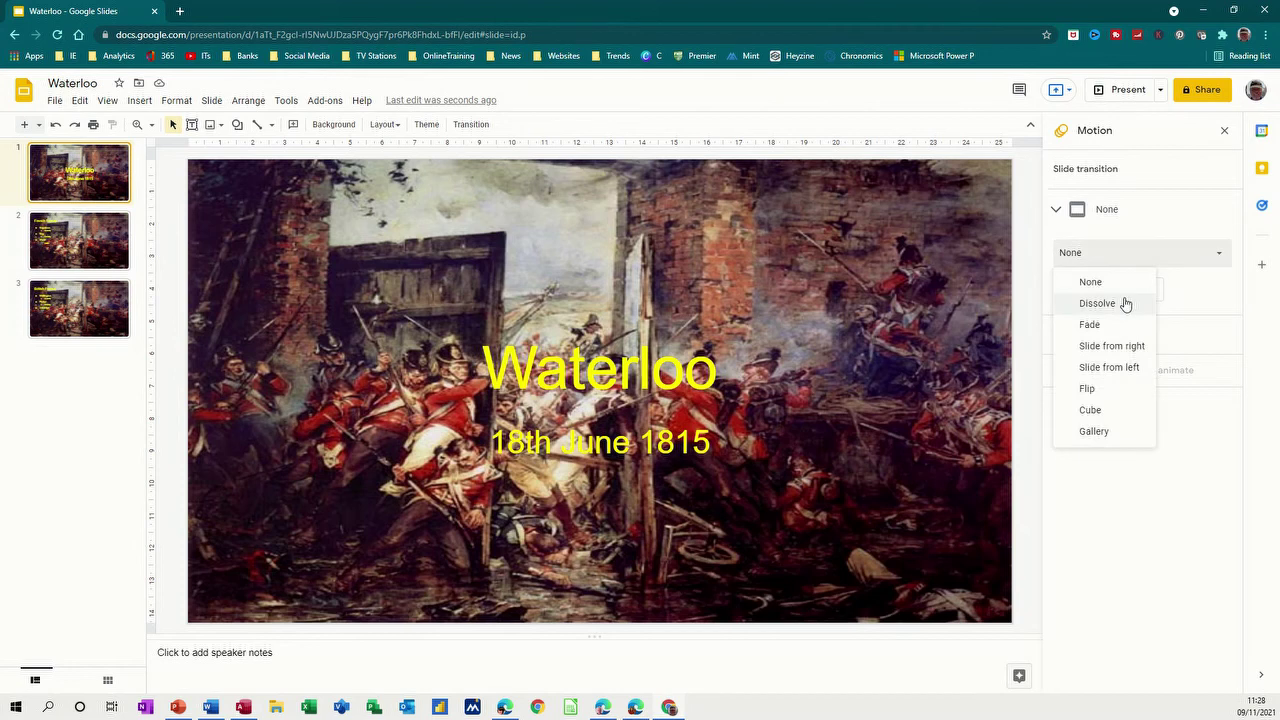
pyautogui.click(1106, 304)
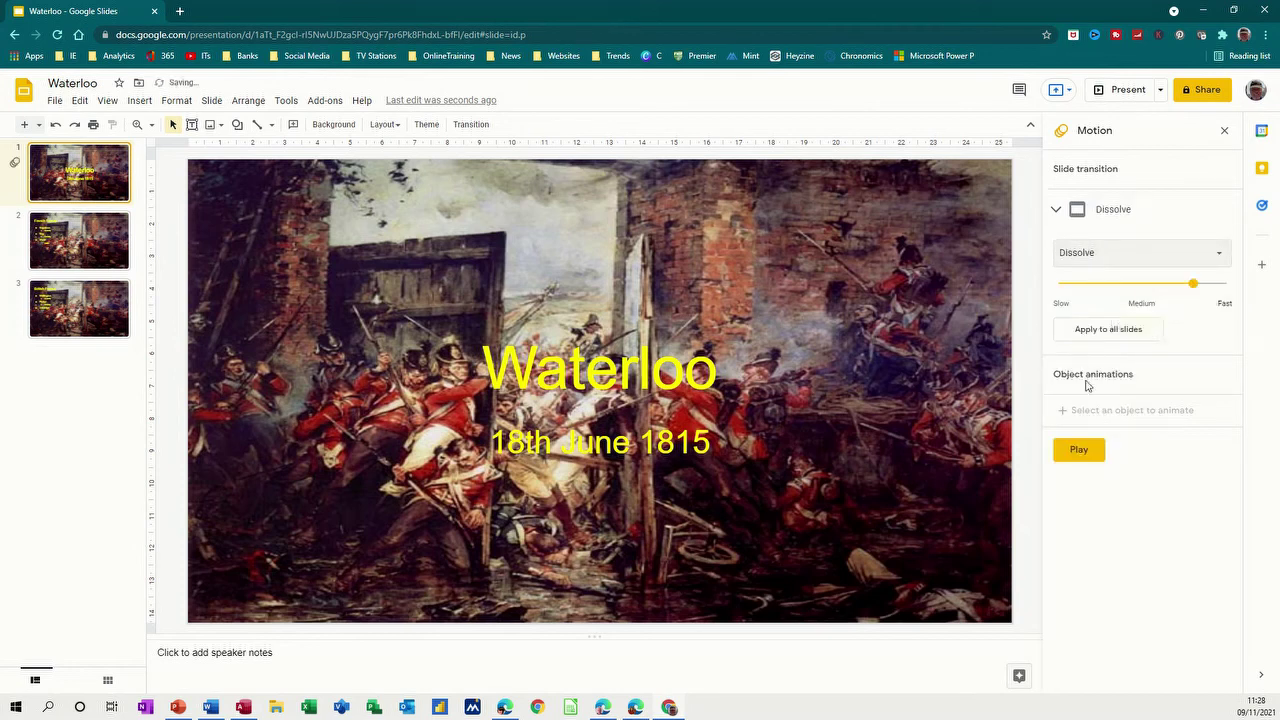
pyautogui.click(1105, 337)
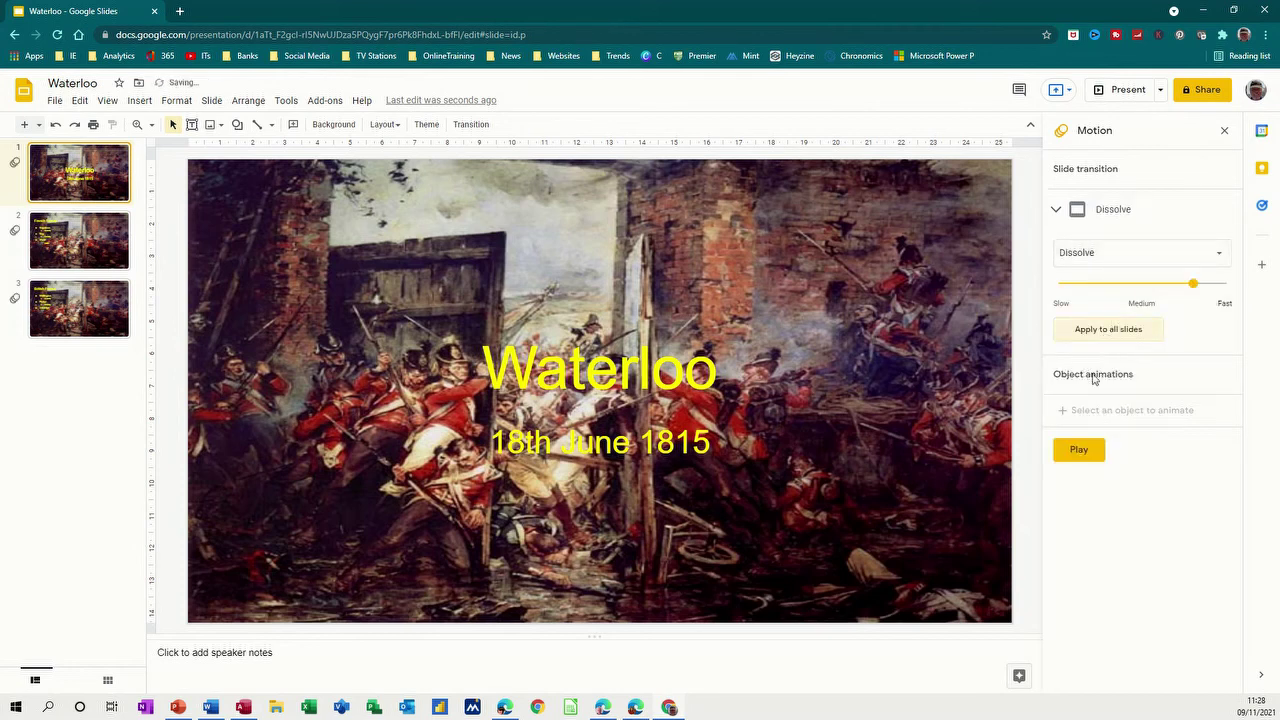
pyautogui.click(1081, 457)
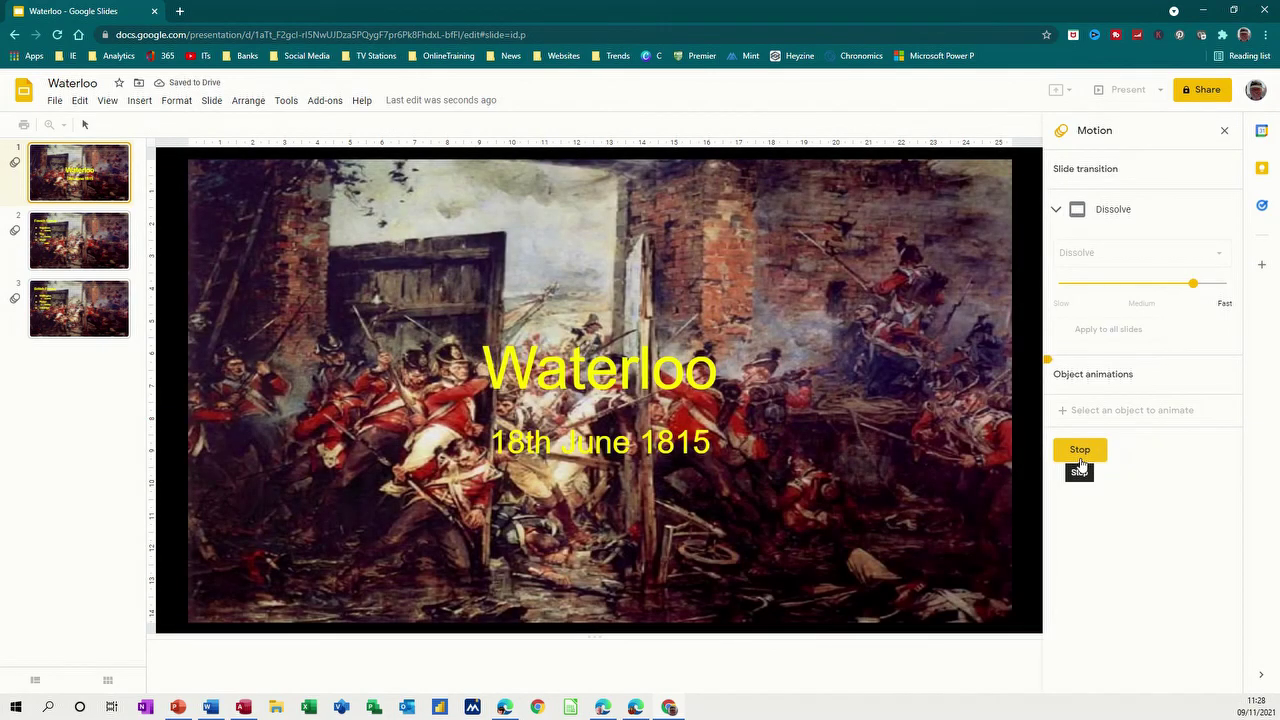
pyautogui.click(1080, 452)
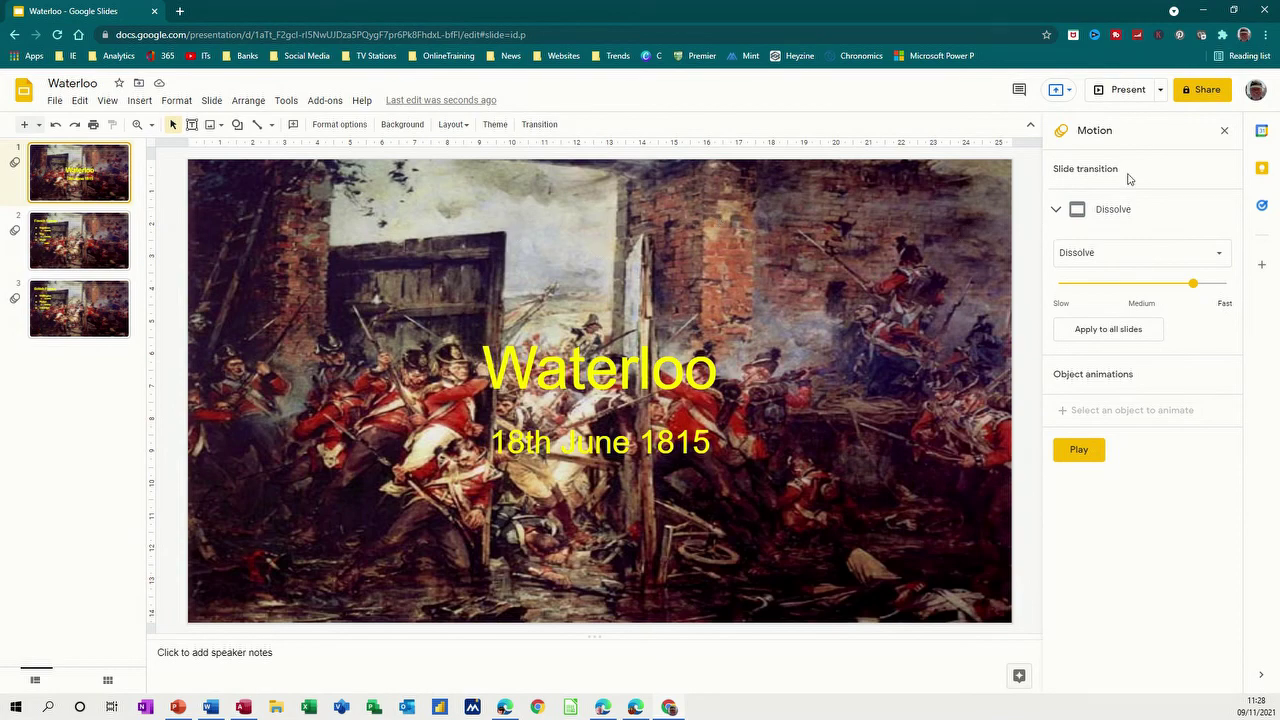
# Present the deck full screen through French Forces to British Forces, then exit with Esc.
pyautogui.click(1128, 95)
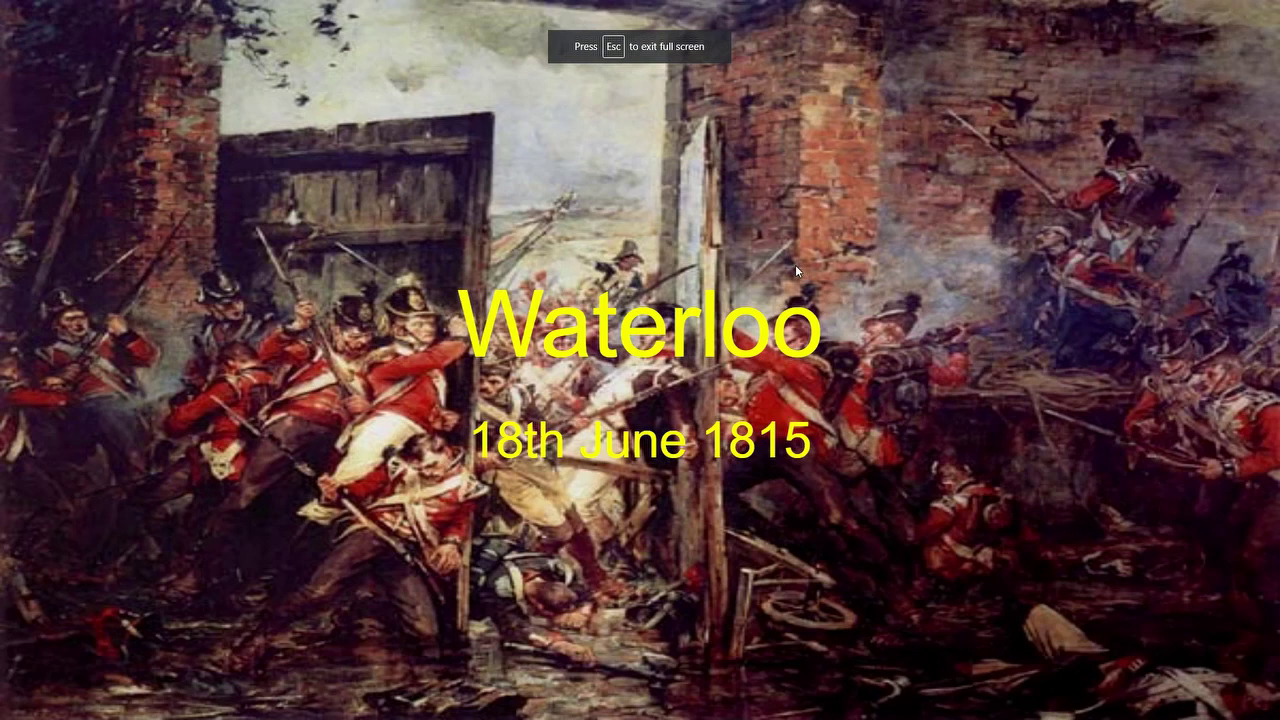
pyautogui.click(820, 258)
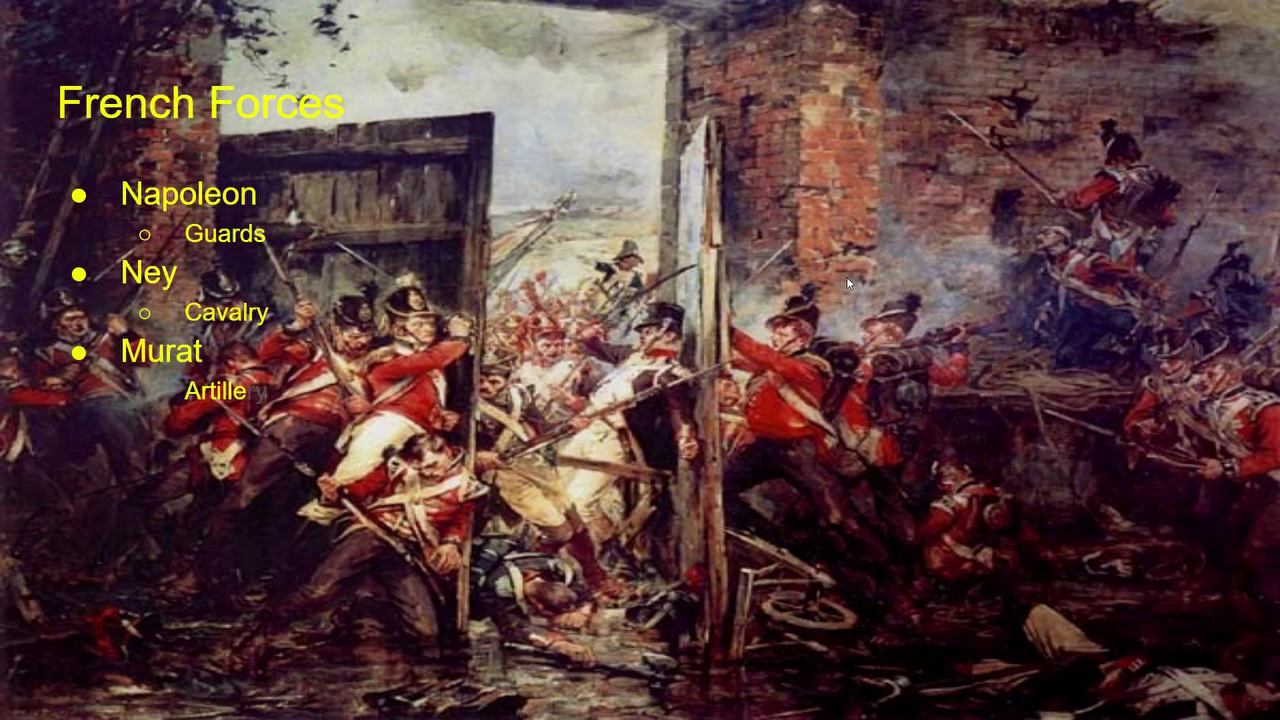
pyautogui.click(846, 276)
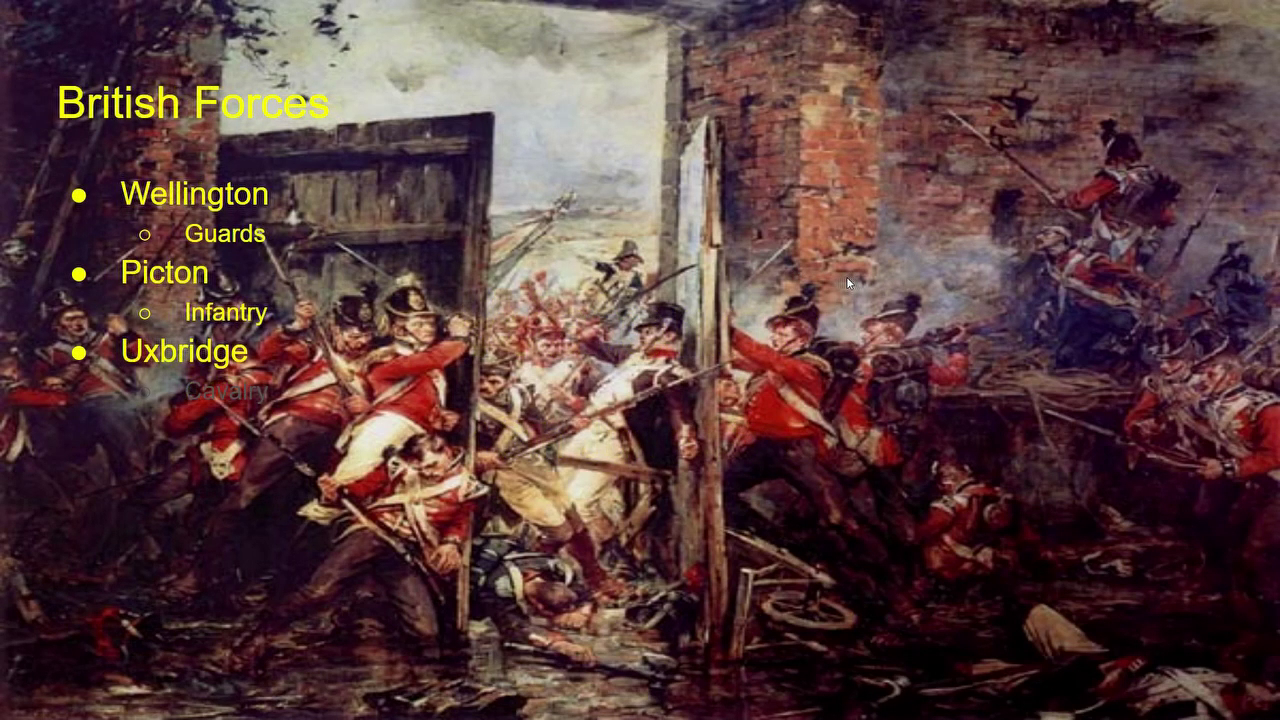
pyautogui.press('Escape')
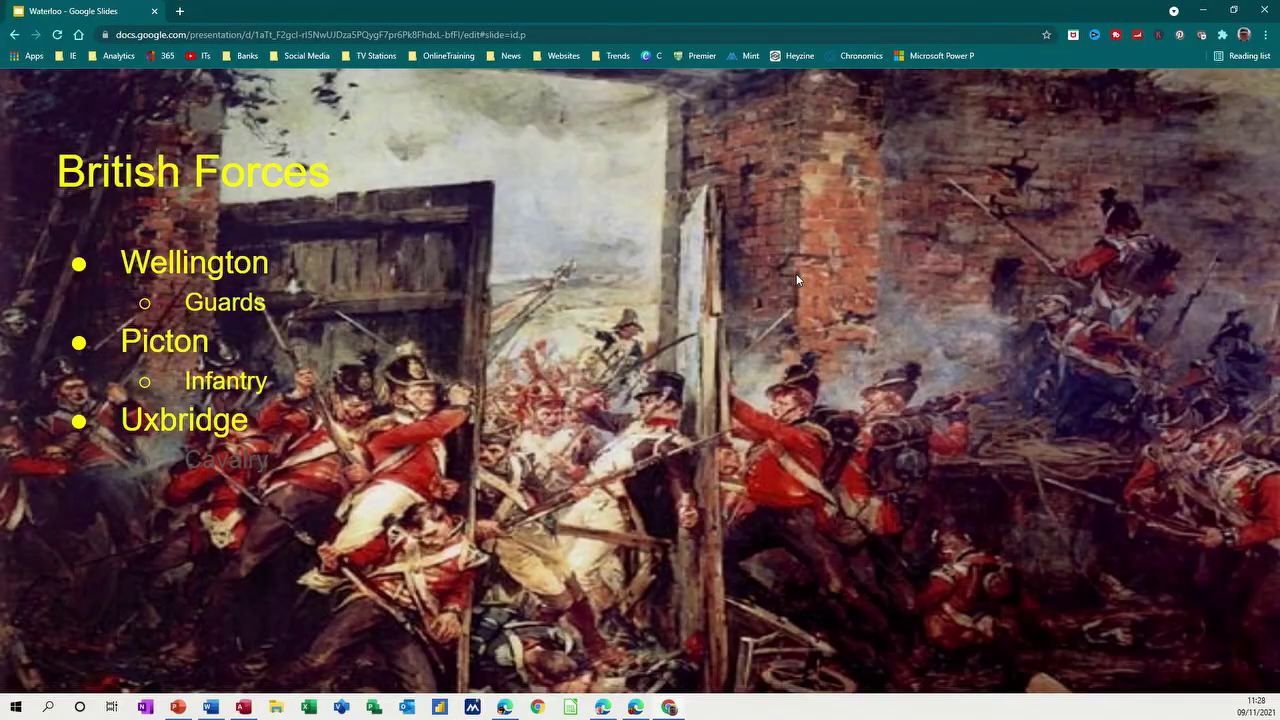